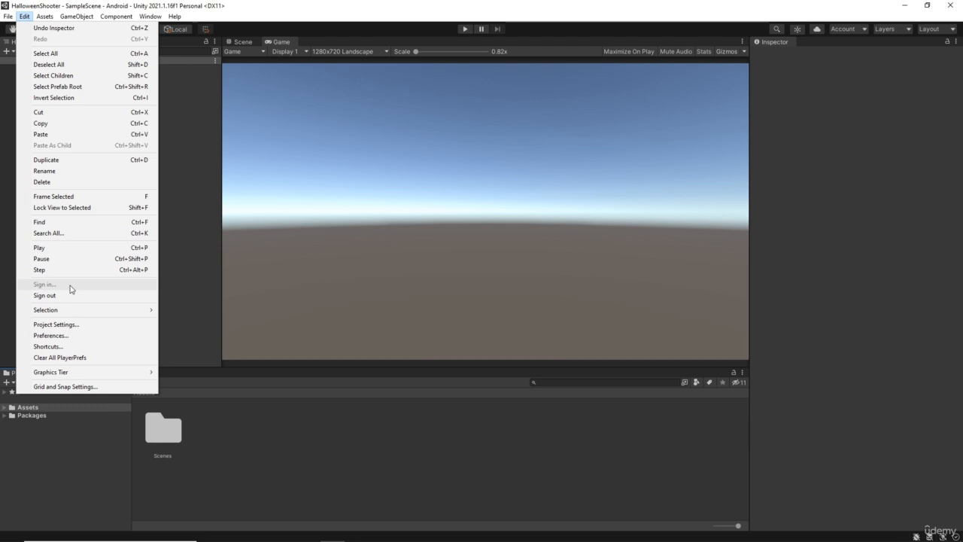
- Shrink the editor window to expose the desktop, then open the Mobile game resources folder and place it clear of the icons
left_click(313, 430)
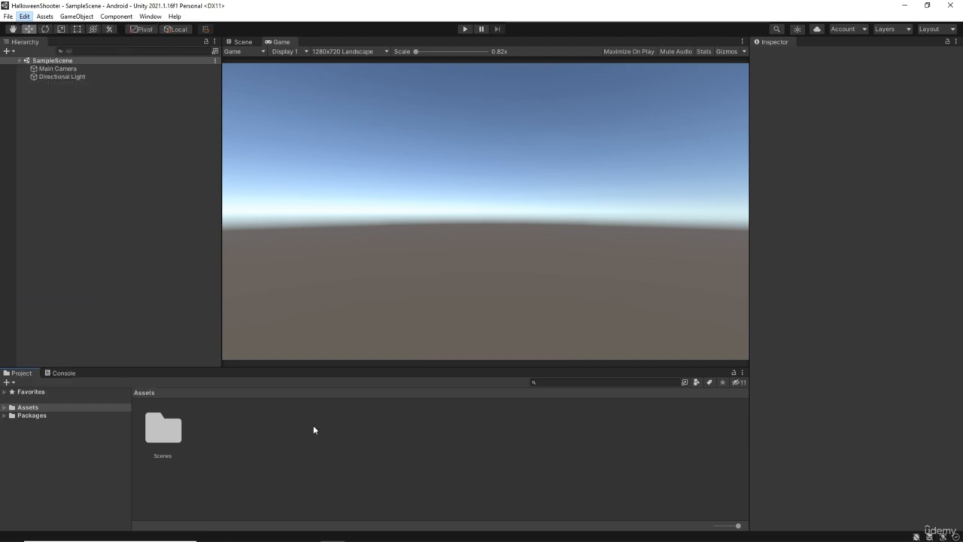
left_click(928, 10)
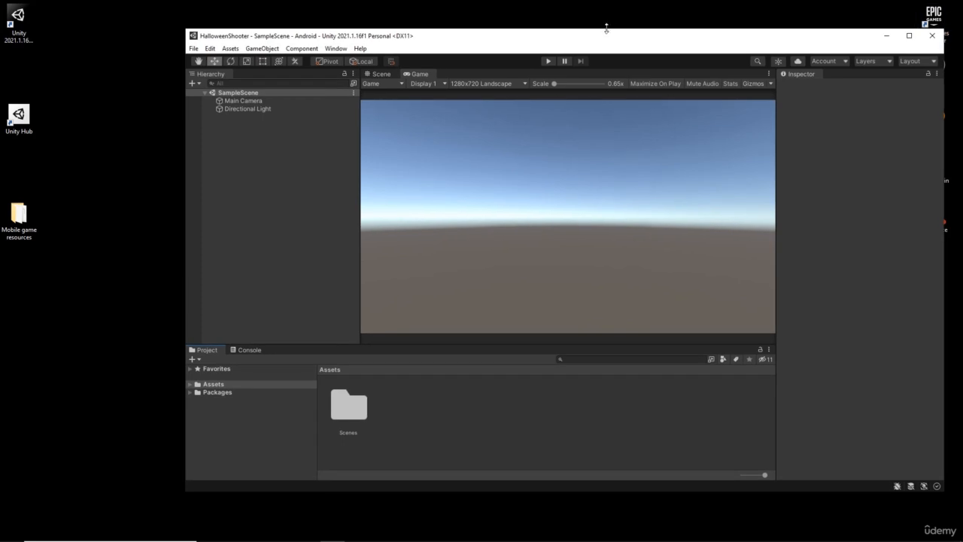
left_click_drag(629, 41, 645, 16)
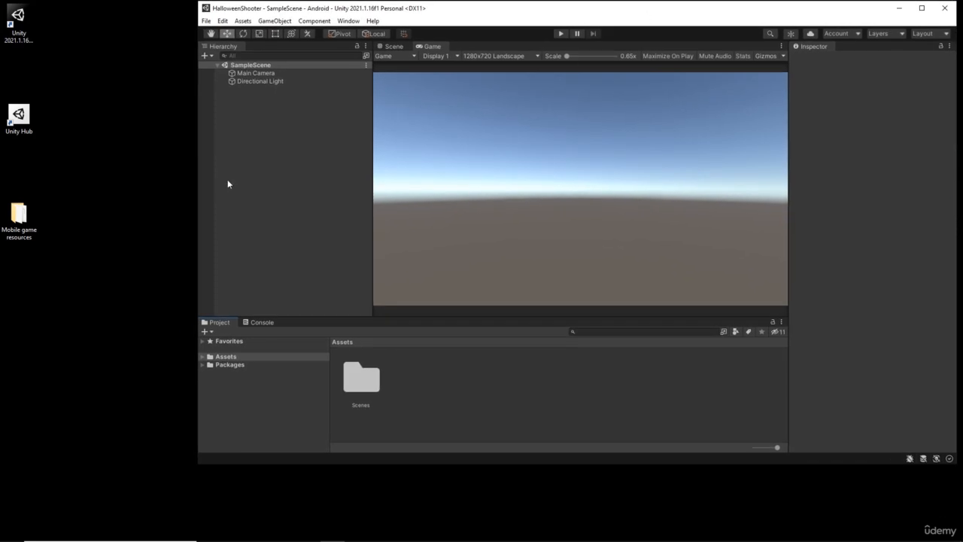
double_click(21, 220)
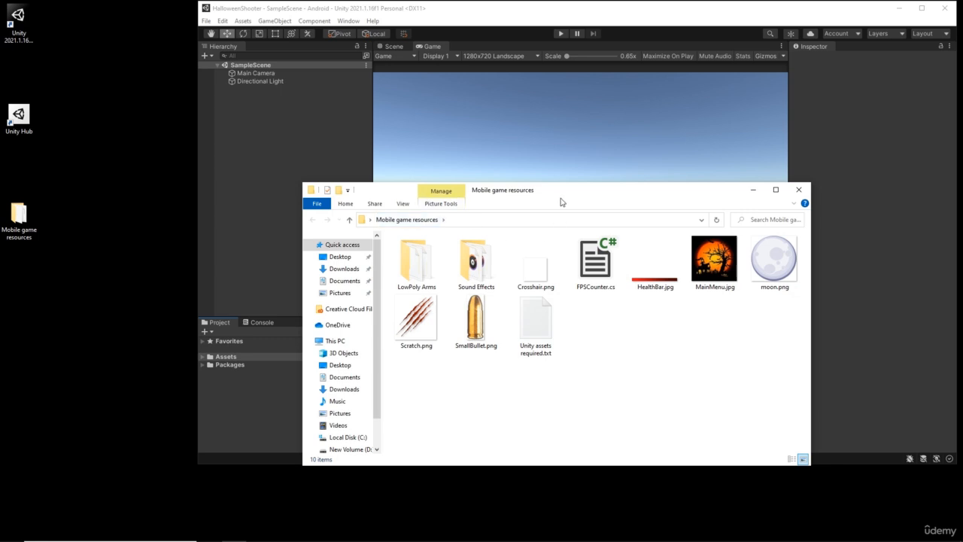
left_click_drag(589, 194, 378, 116)
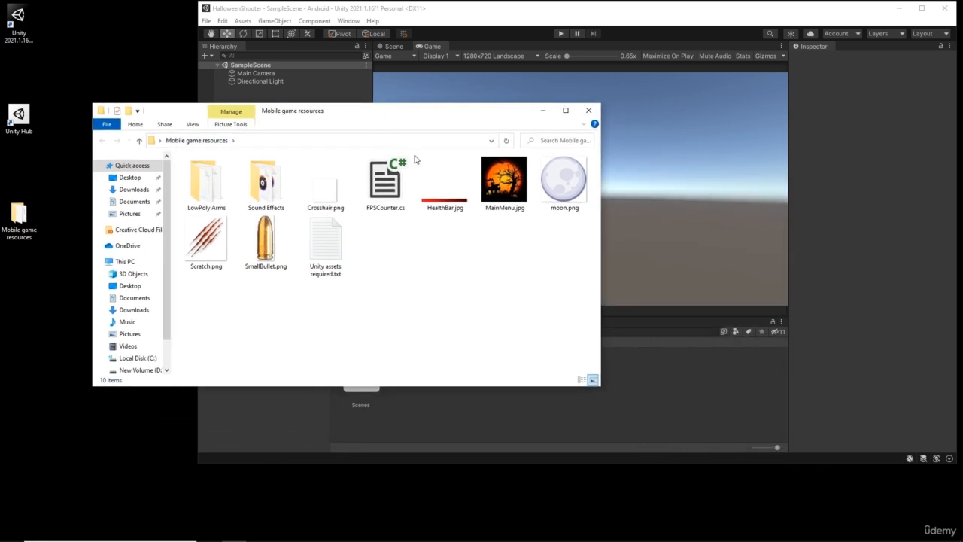
- Review the required assets list in Unity assets required.txt and the mesh files inside the LowPoly Arms folder
double_click(333, 254)
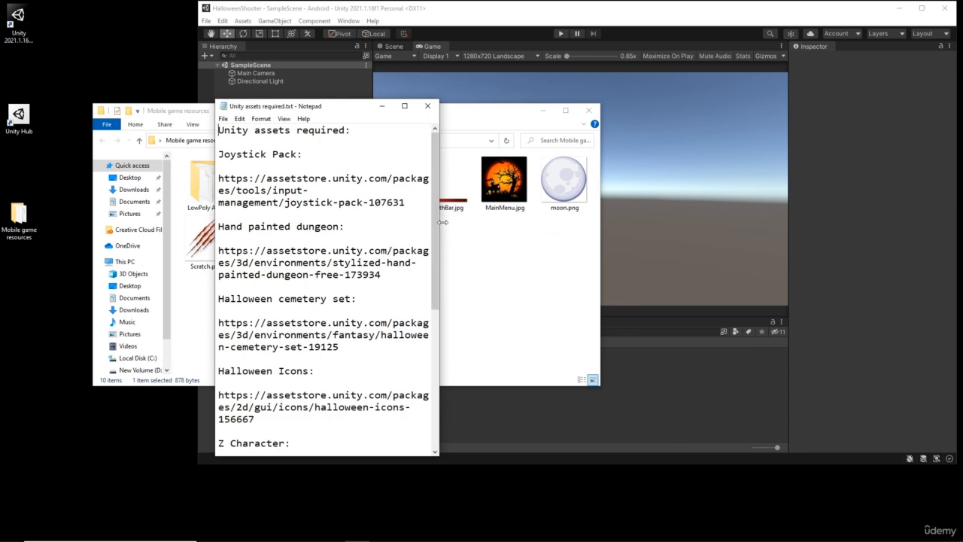
left_click_drag(434, 219, 452, 178)
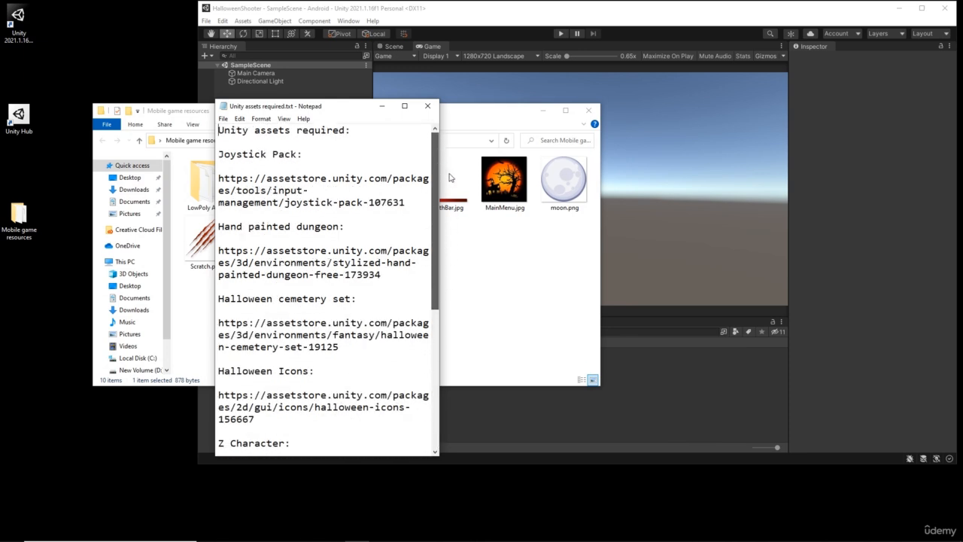
left_click(428, 106)
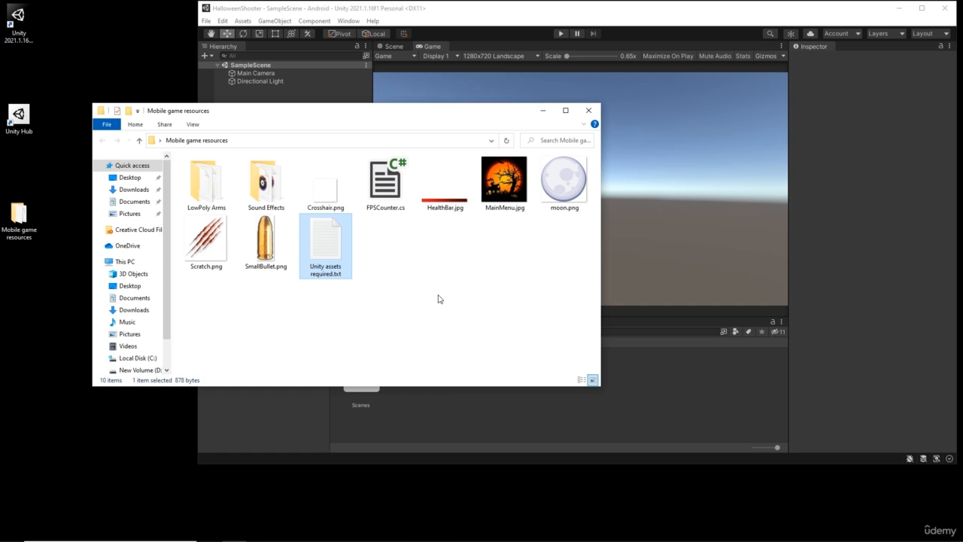
double_click(215, 188)
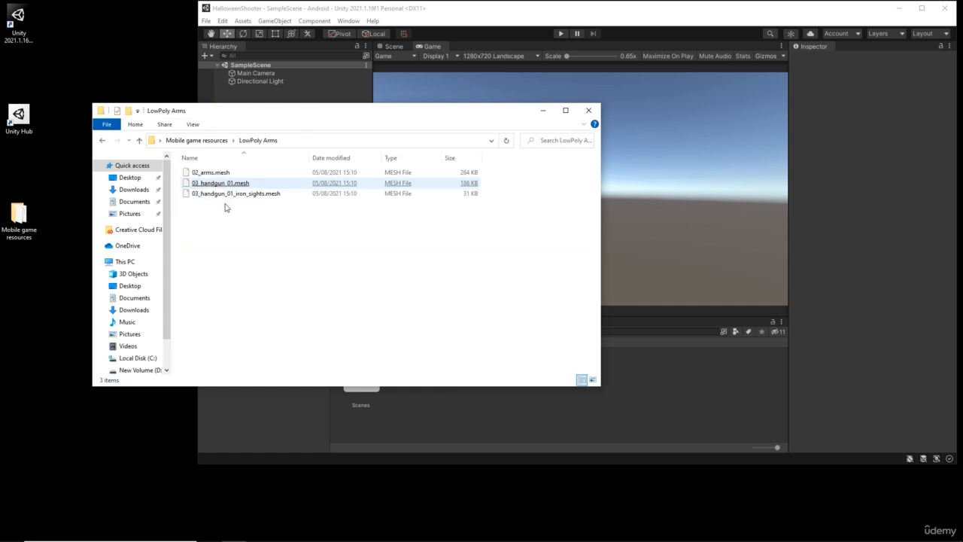
left_click(199, 140)
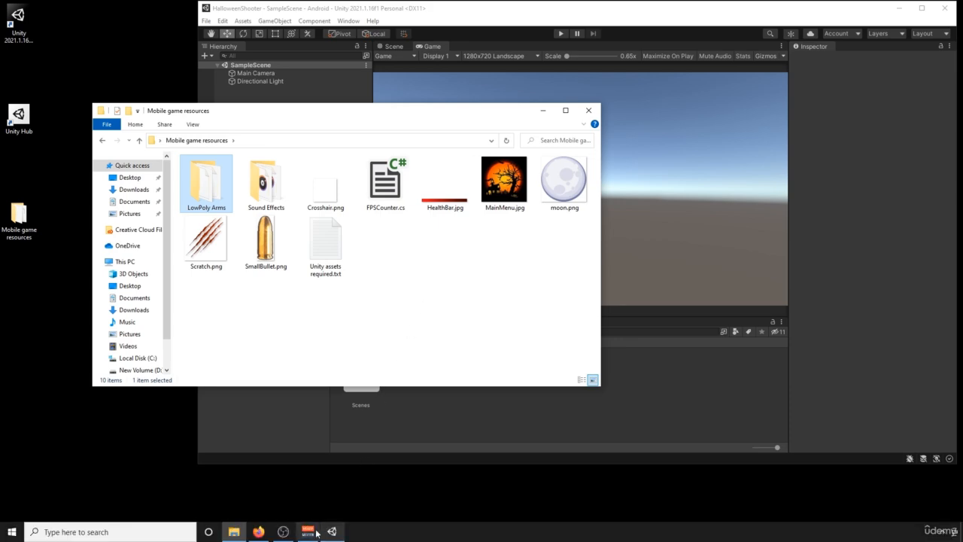
- Switch to Firefox and review each open Asset Store page, from Joystick Pack through to Cartoon FX Free
left_click(258, 531)
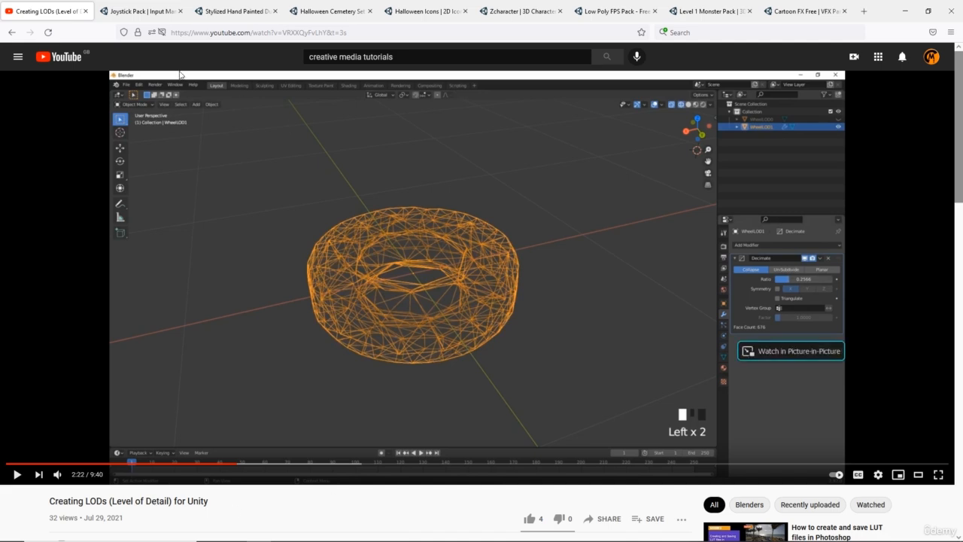
left_click(125, 13)
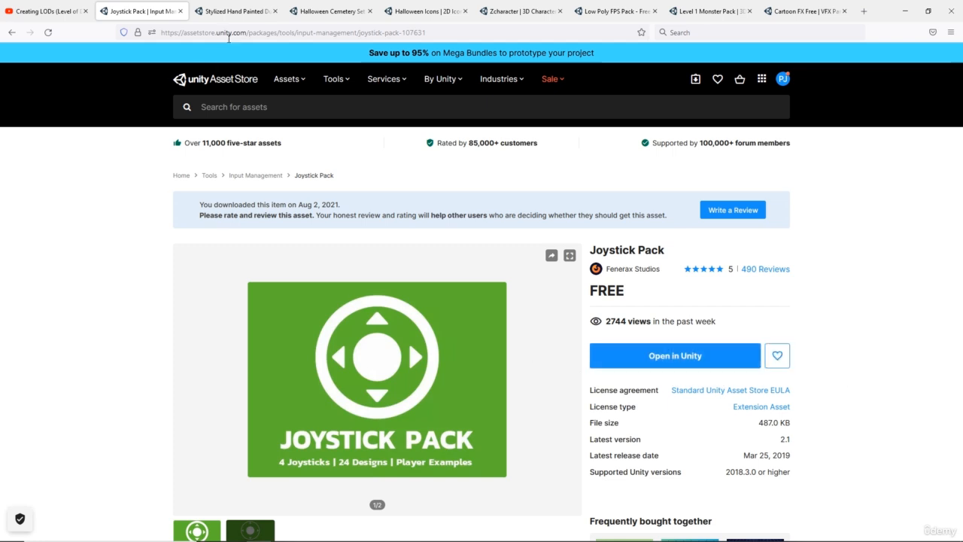
left_click(230, 9)
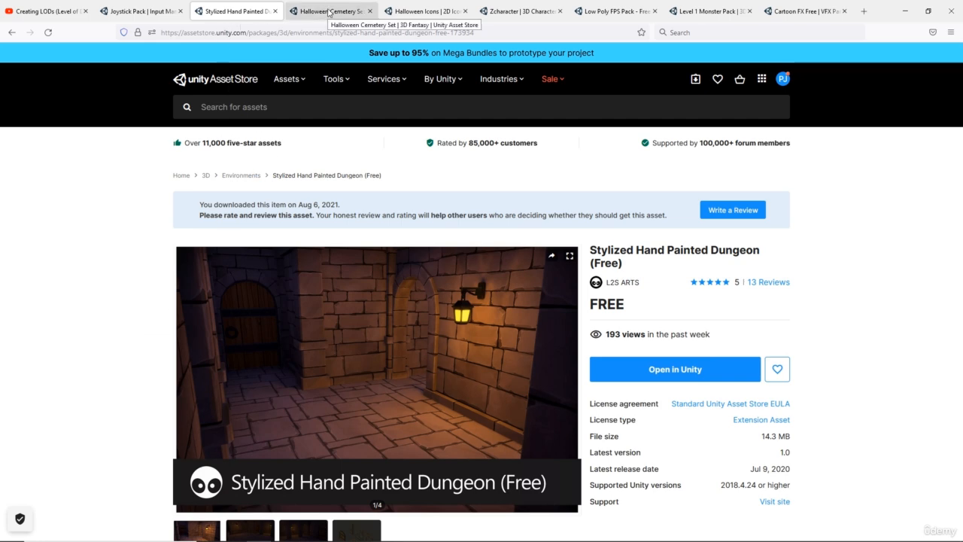
left_click(329, 11)
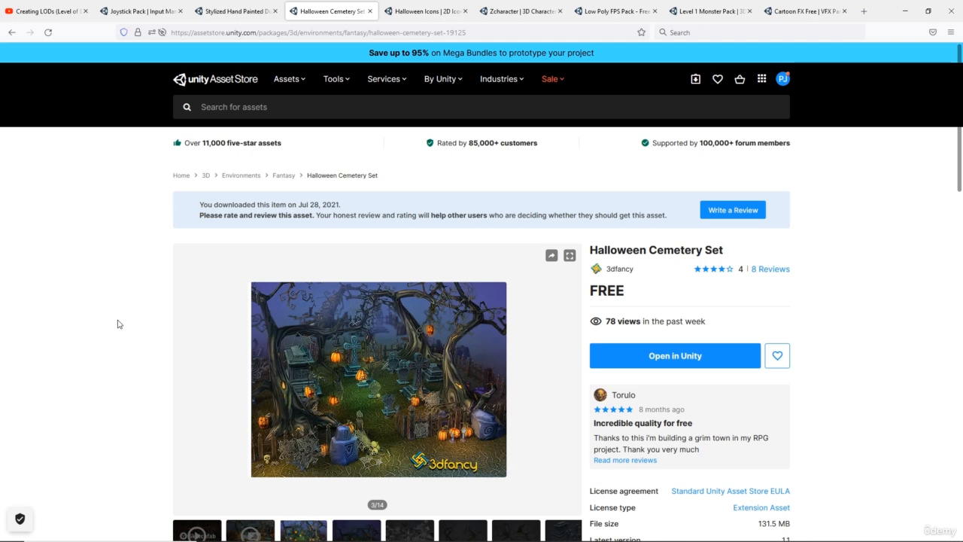
left_click(426, 12)
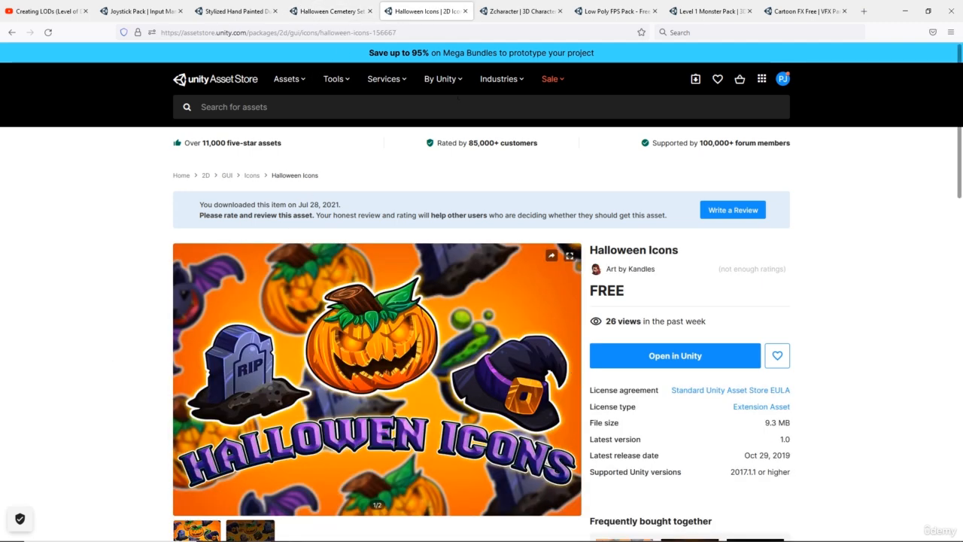
key("ctrl+Tab")
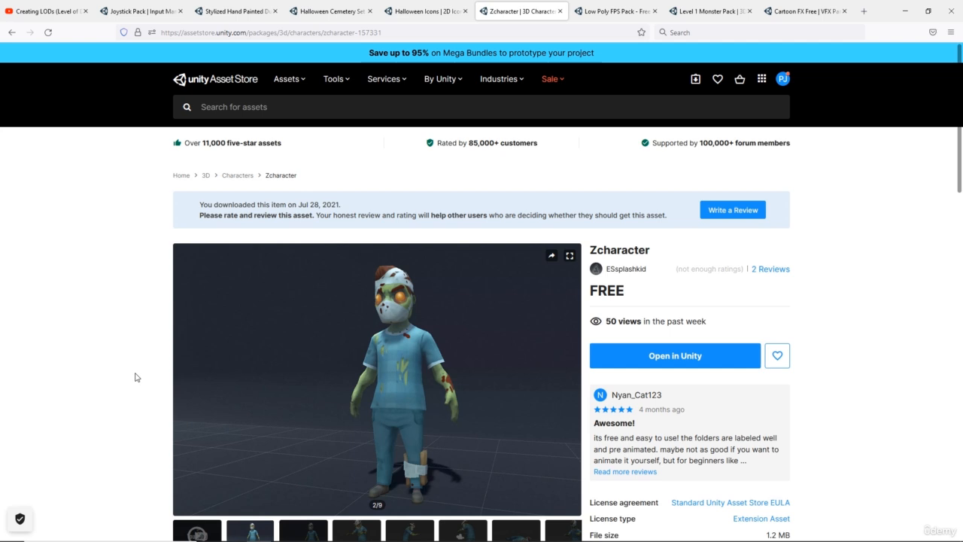
key("ctrl+Tab")
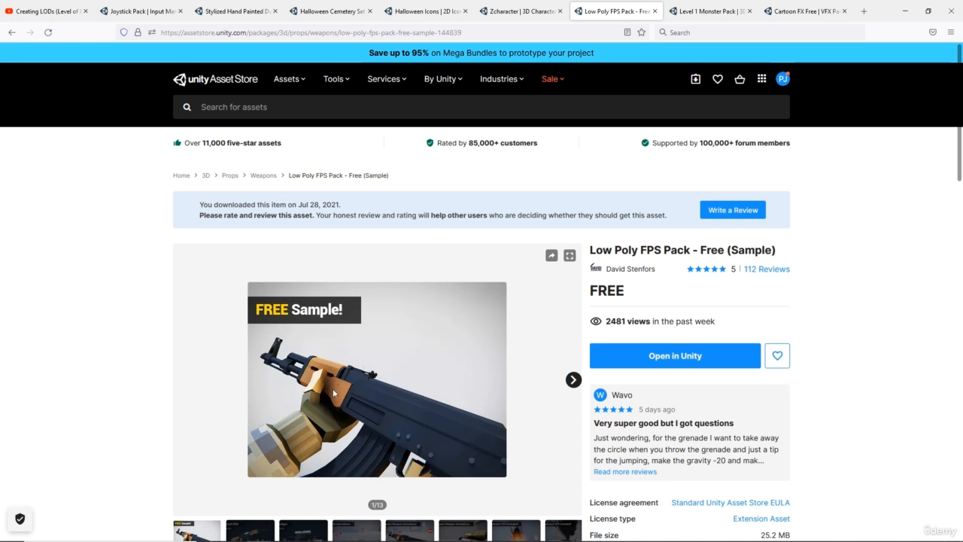
left_click(701, 13)
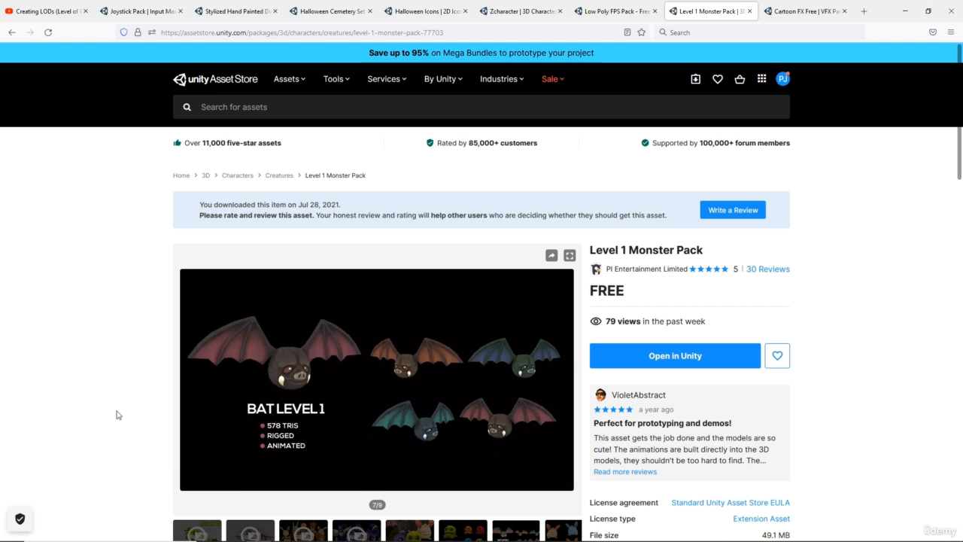
left_click(807, 13)
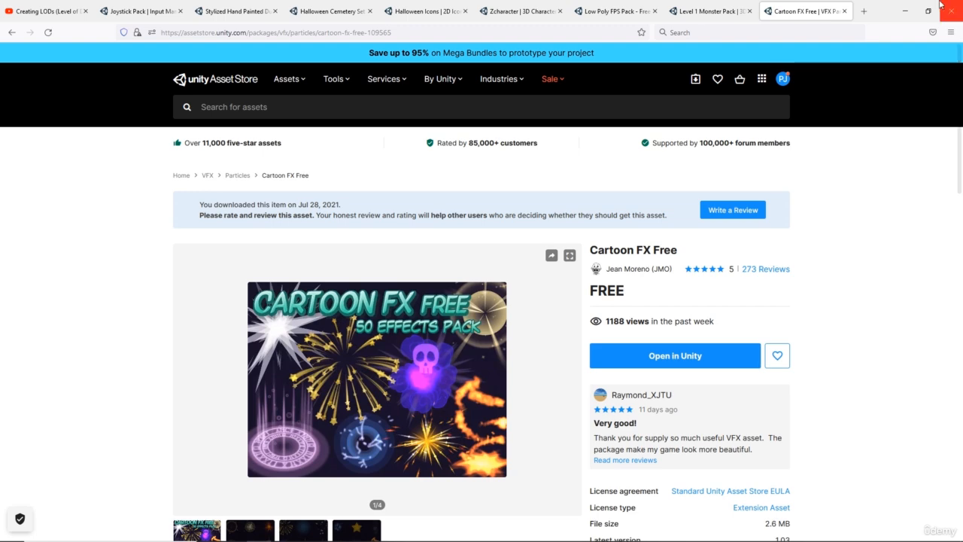
left_click(905, 11)
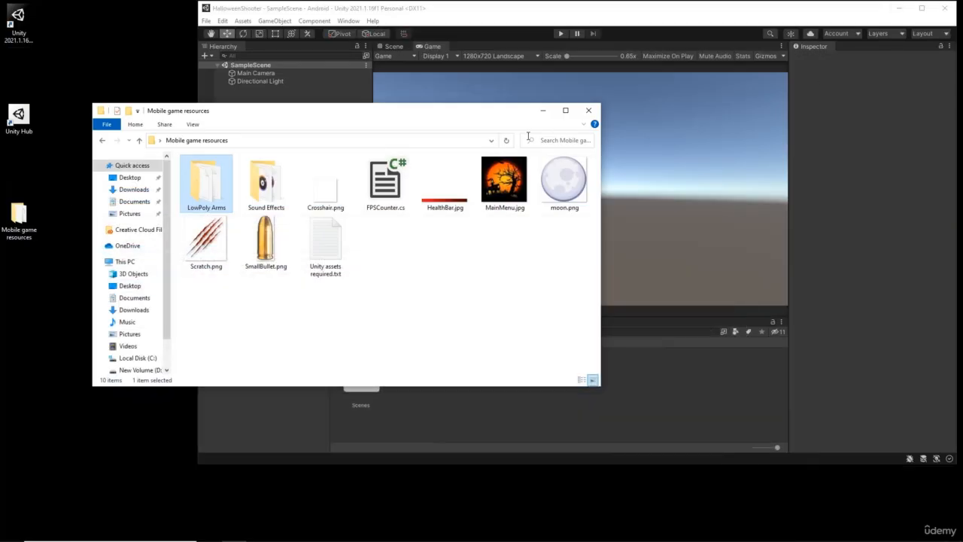
- Import the Mobile game resources folder from the desktop into the Unity project's Assets folder and maximize the editor
mouse_move(389, 119)
left_mouse_down()
mouse_move(446, 149)
mouse_move(366, 221)
mouse_move(398, 113)
left_mouse_up()
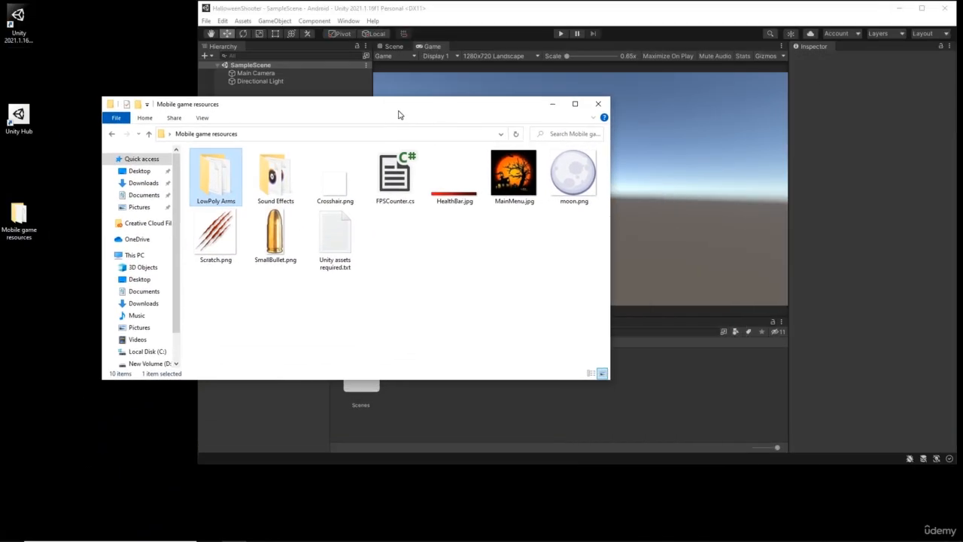
left_click(599, 106)
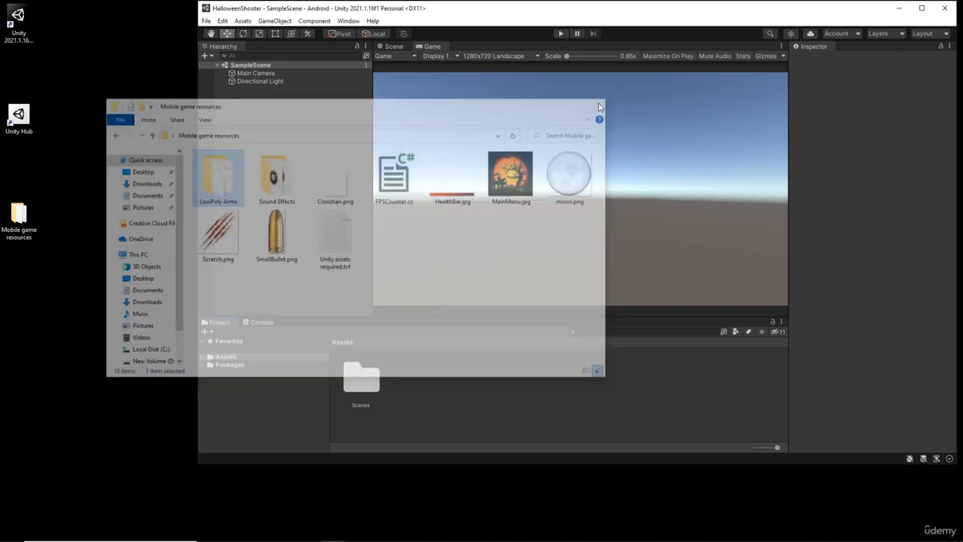
left_click(18, 221)
left_click_drag(19, 220, 414, 404)
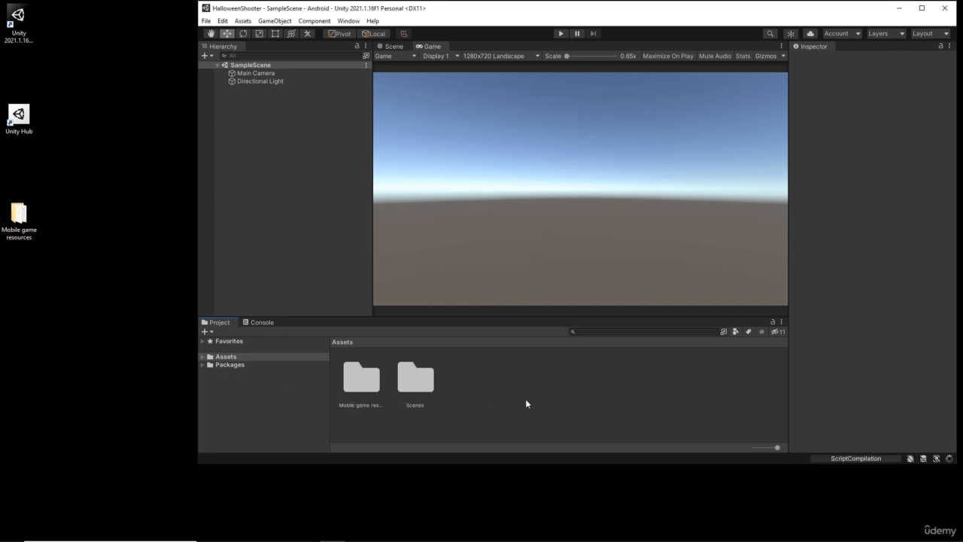
left_click(918, 10)
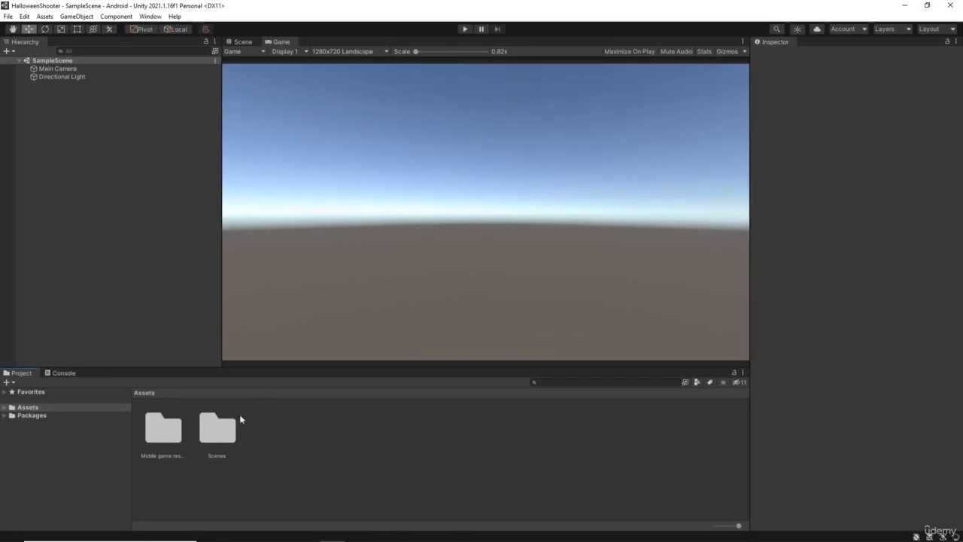
- Open the imported Mobile game resources folder in the project and check the console for messages
double_click(164, 441)
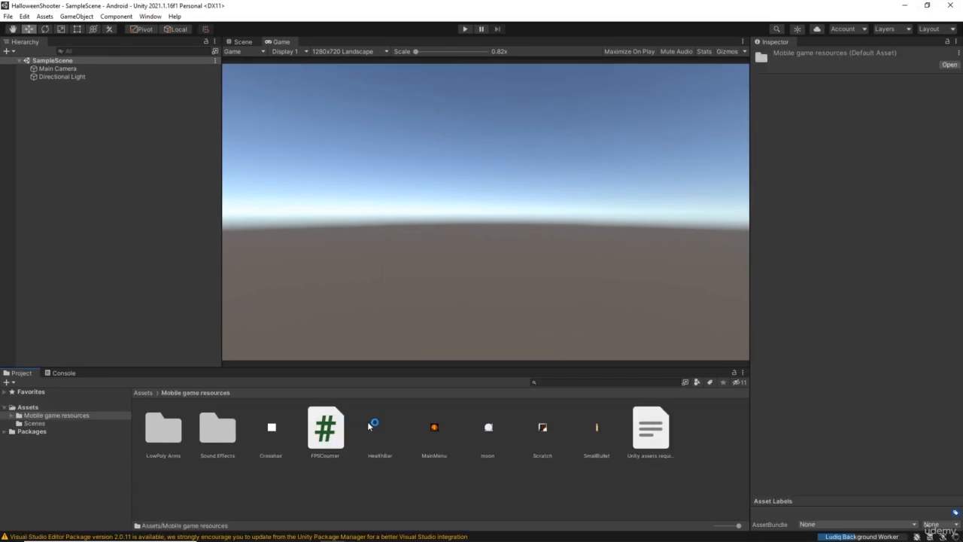
left_click(64, 372)
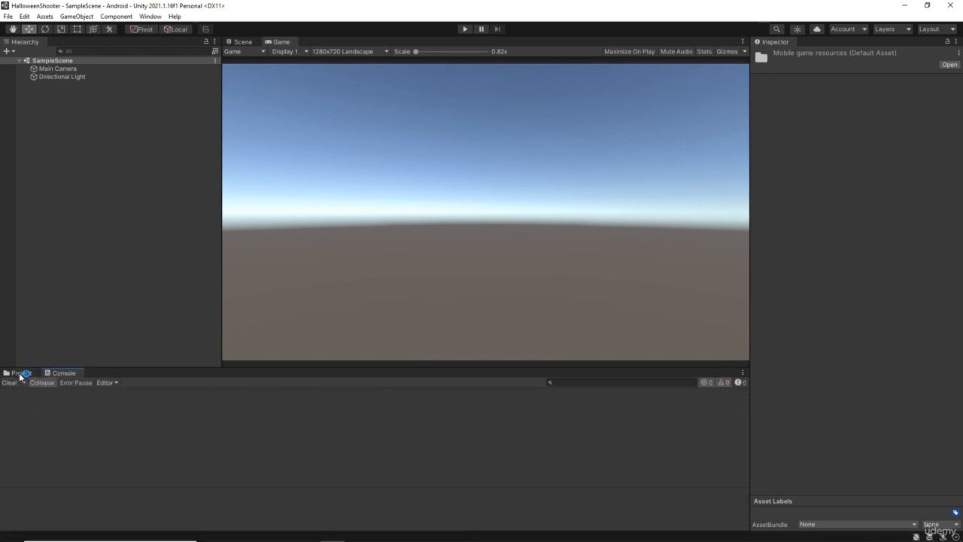
left_click(20, 373)
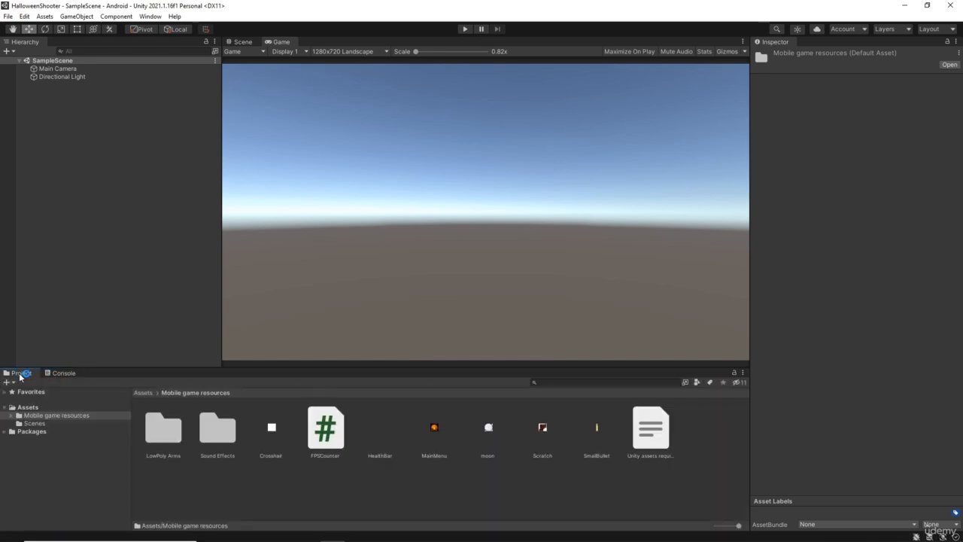
left_click(525, 493)
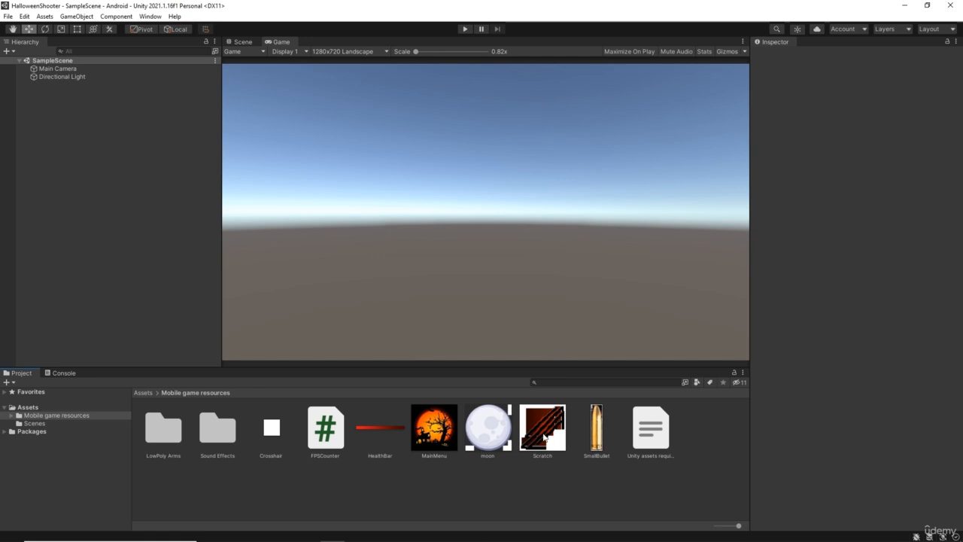
- Look at the original Mobile game resources folder on the desktop for comparison, then return to the maximized editor
left_click(928, 6)
double_click(18, 218)
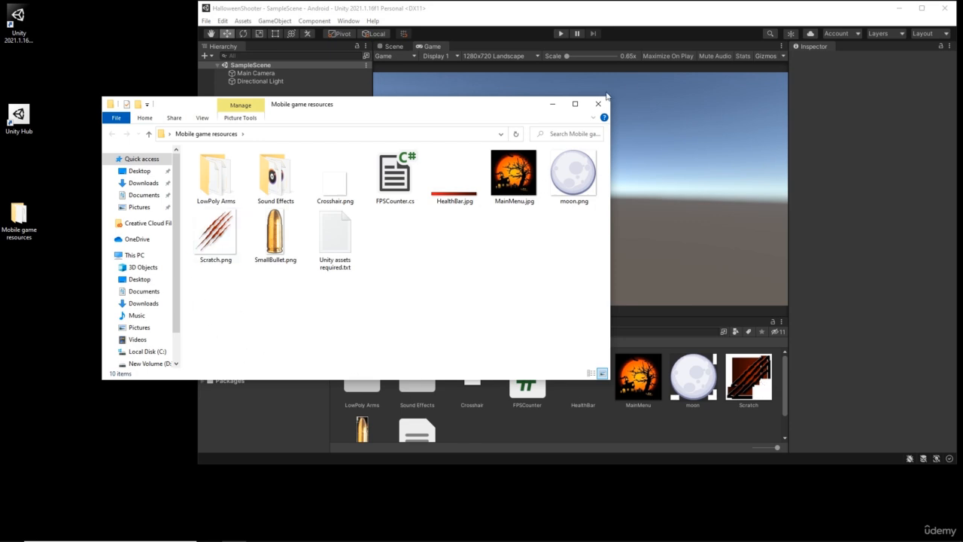
left_click(598, 103)
left_click(922, 8)
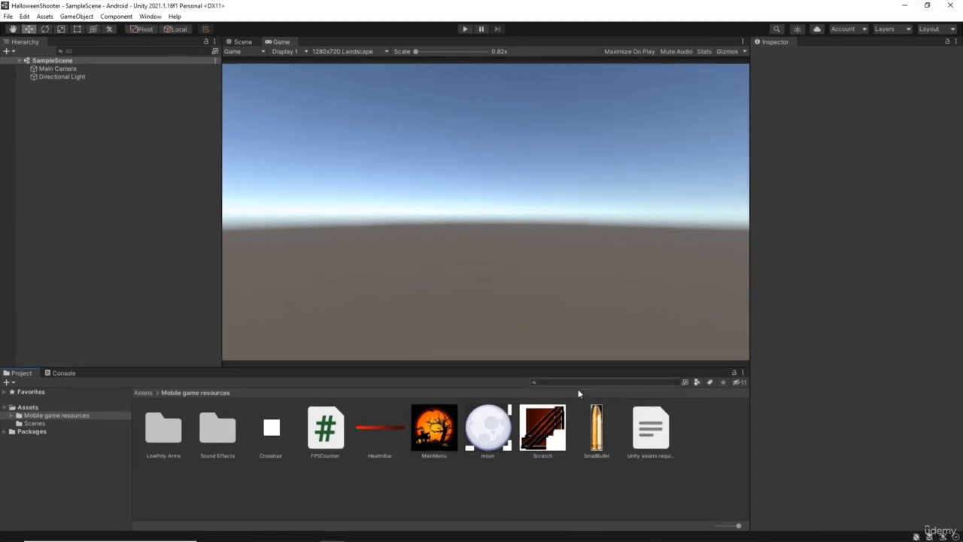
- Set the Scratch texture's type to Sprite (2D and UI), enable its Android override and apply the import settings
left_click(549, 428)
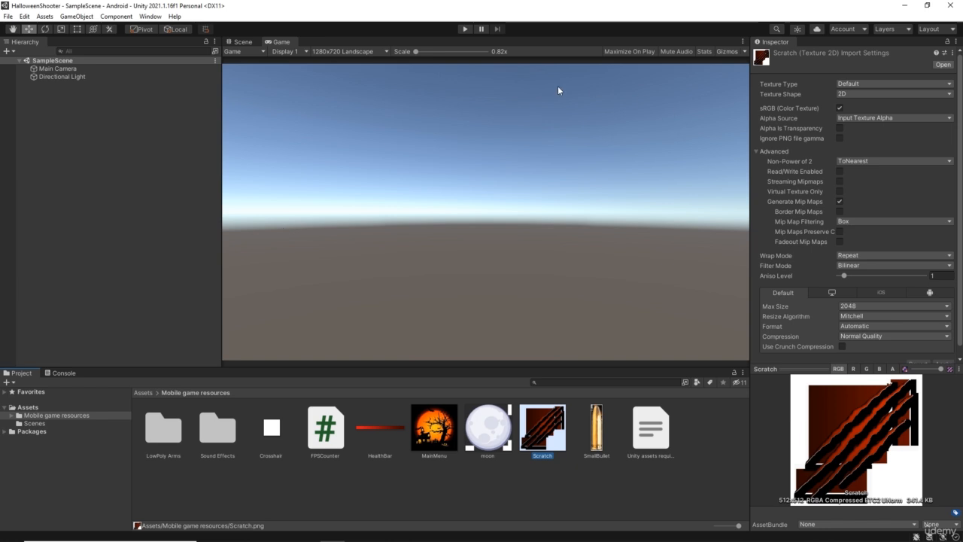
left_click(879, 85)
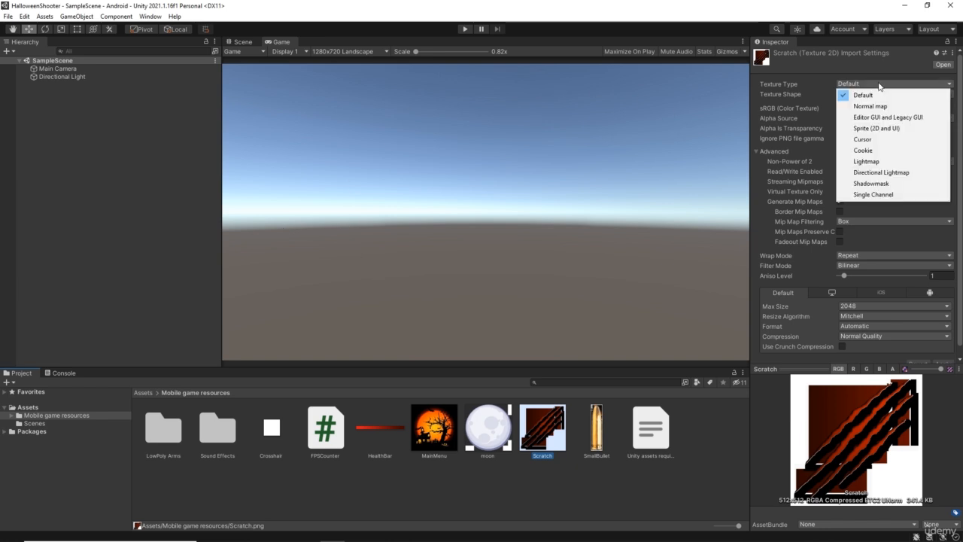
left_click(903, 130)
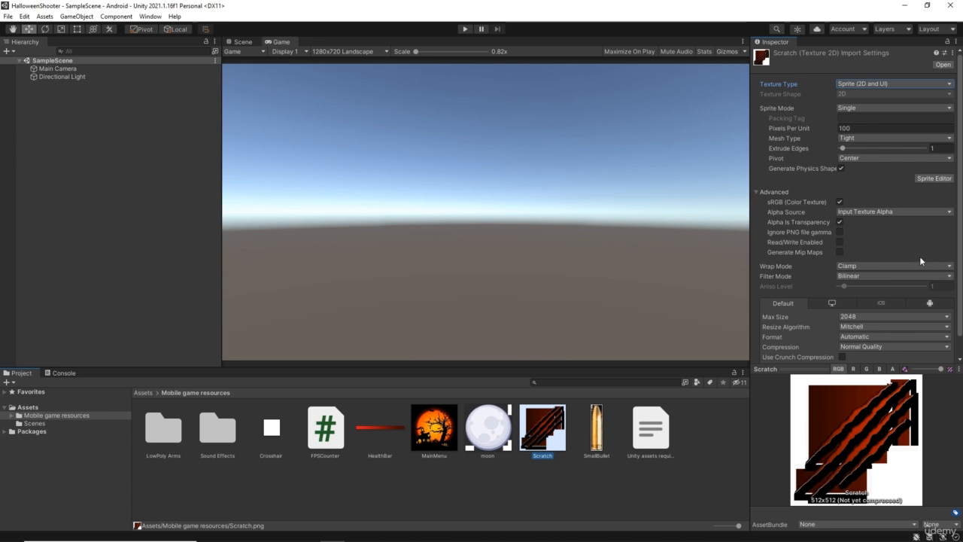
scroll(918, 259, "down", 1)
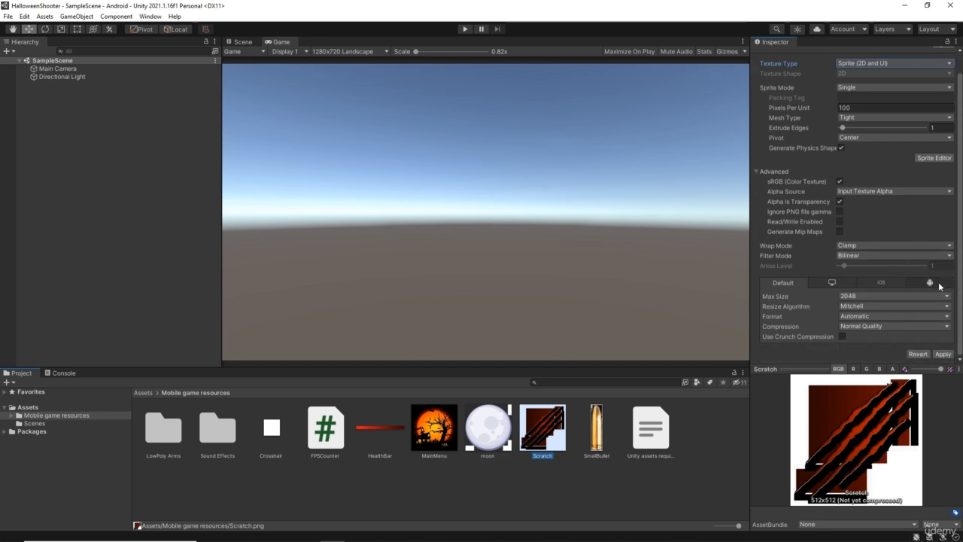
left_click(931, 282)
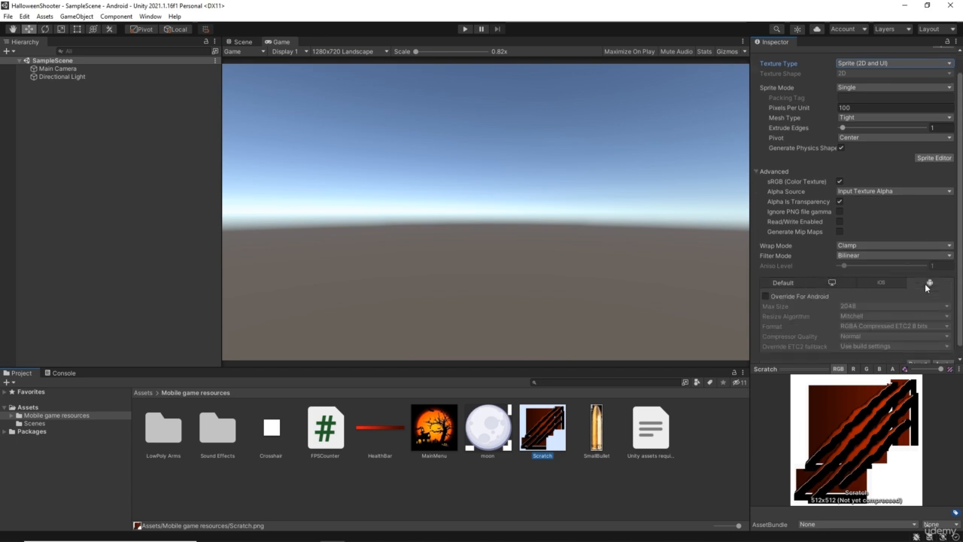
left_click(765, 297)
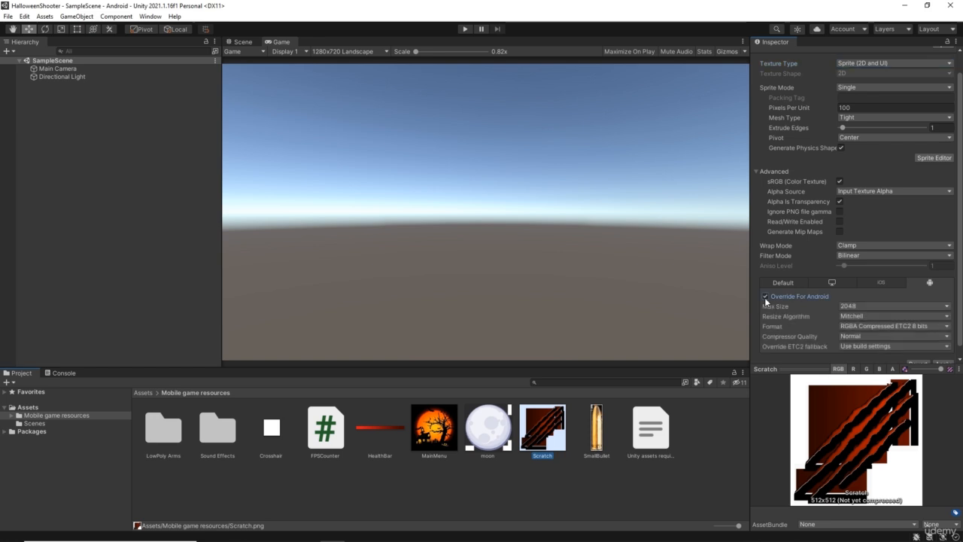
scroll(800, 307, "down", 1)
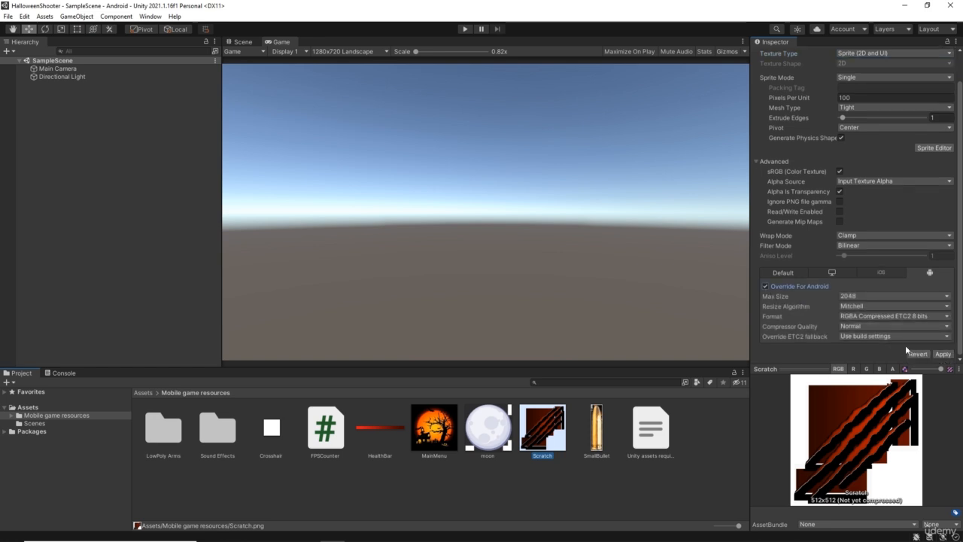
left_click(944, 356)
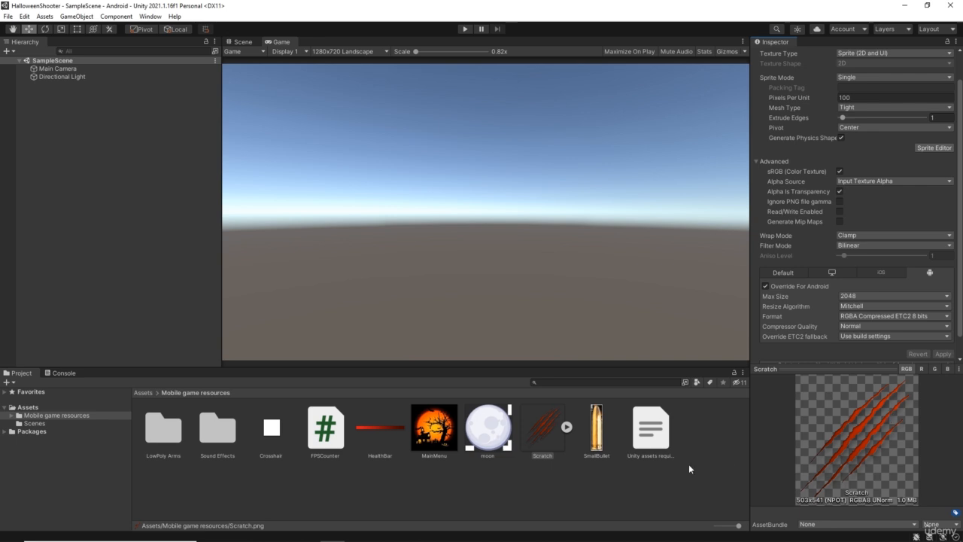
- Set the SmallBullet texture's type to Editor GUI and Legacy GUI, enable its Android override and apply the import settings
left_click(600, 430)
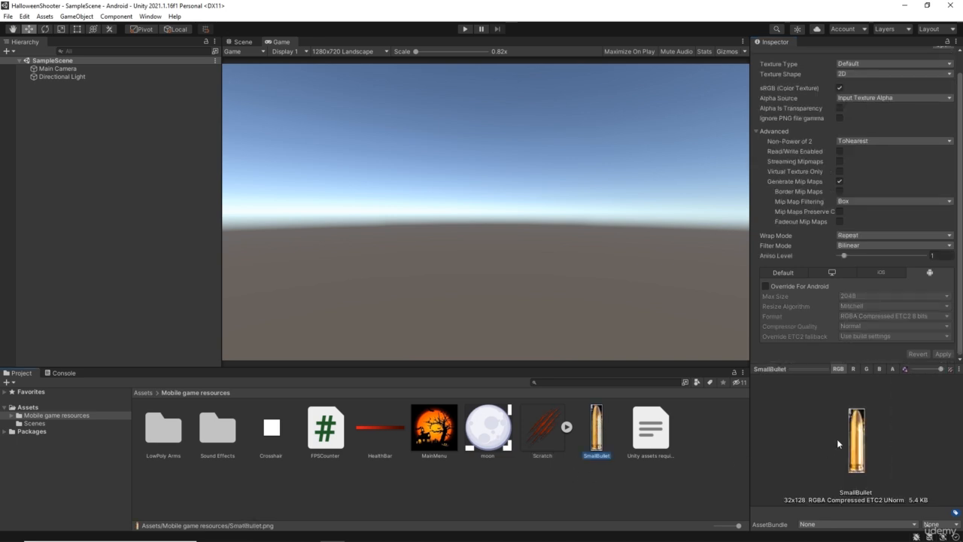
left_click(883, 62)
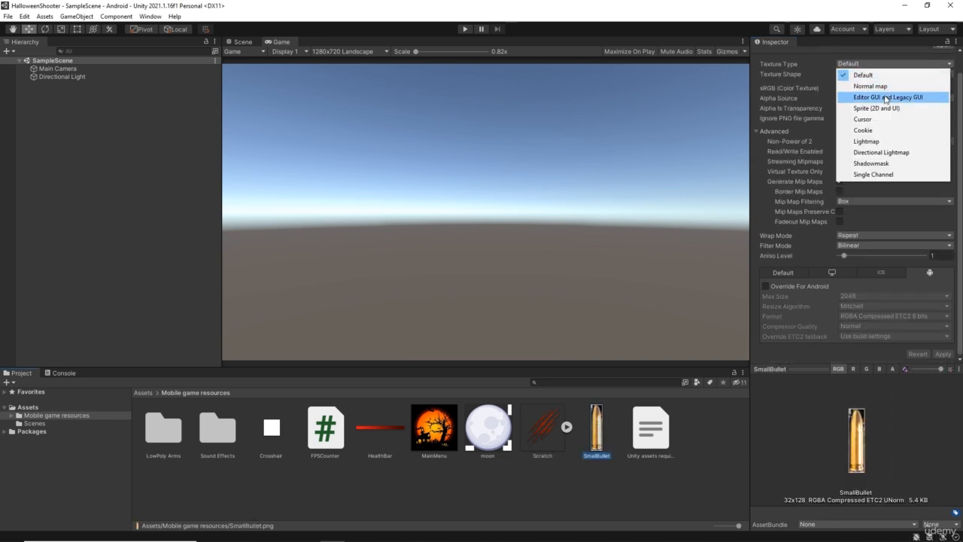
left_click(886, 97)
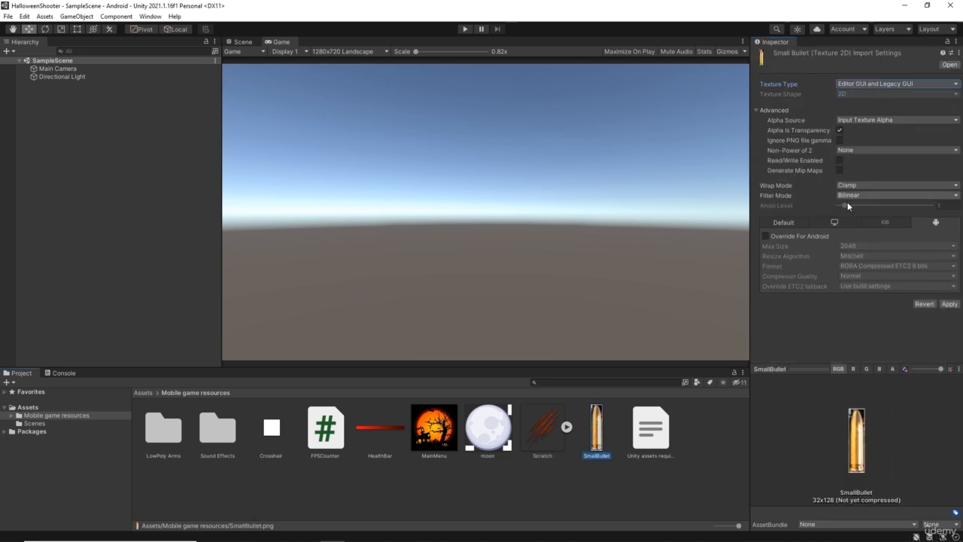
left_click(766, 235)
left_click(948, 303)
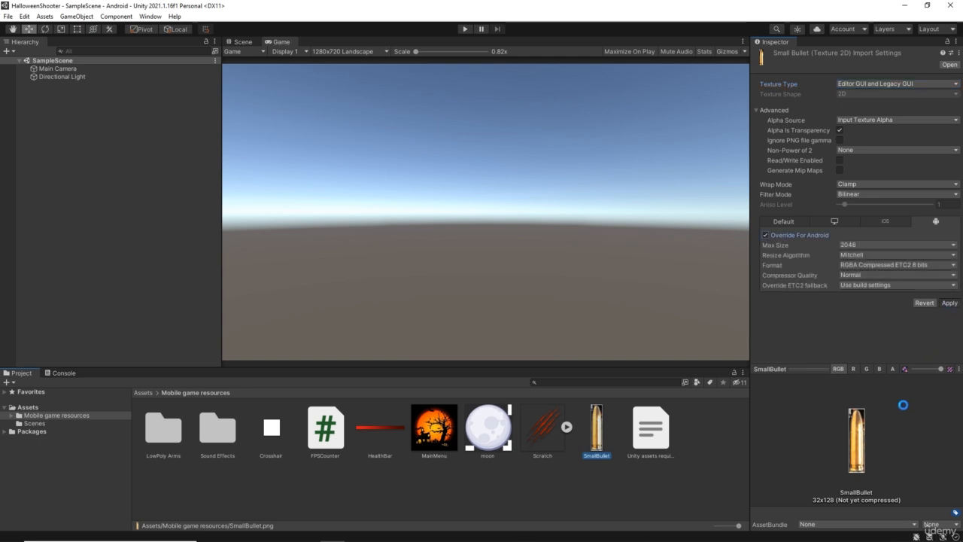
- Turn on Alpha Is Transparency and the Android override for the moon texture, keeping its Default type, and apply the settings
left_click(494, 444)
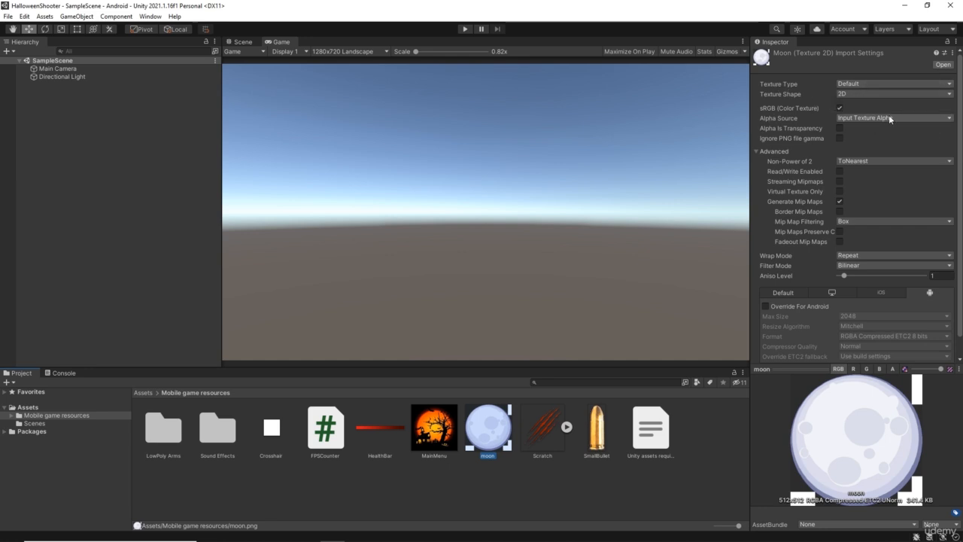
left_click(840, 130)
left_click(823, 307)
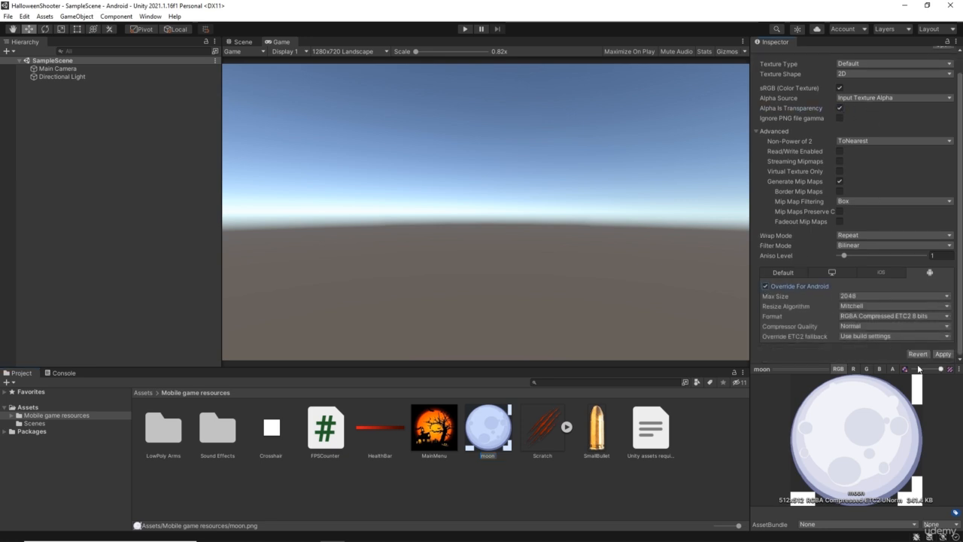
left_click(943, 354)
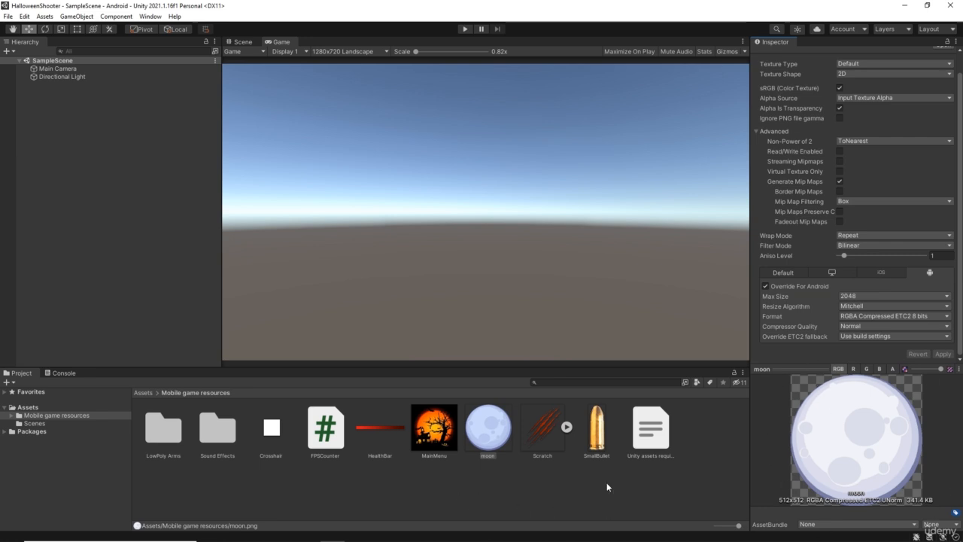
left_click(877, 64)
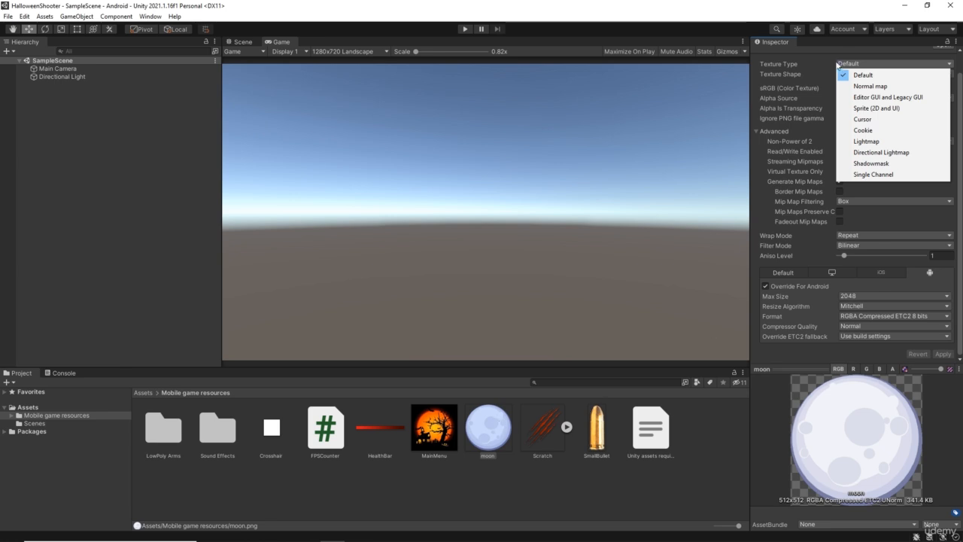
left_click(809, 52)
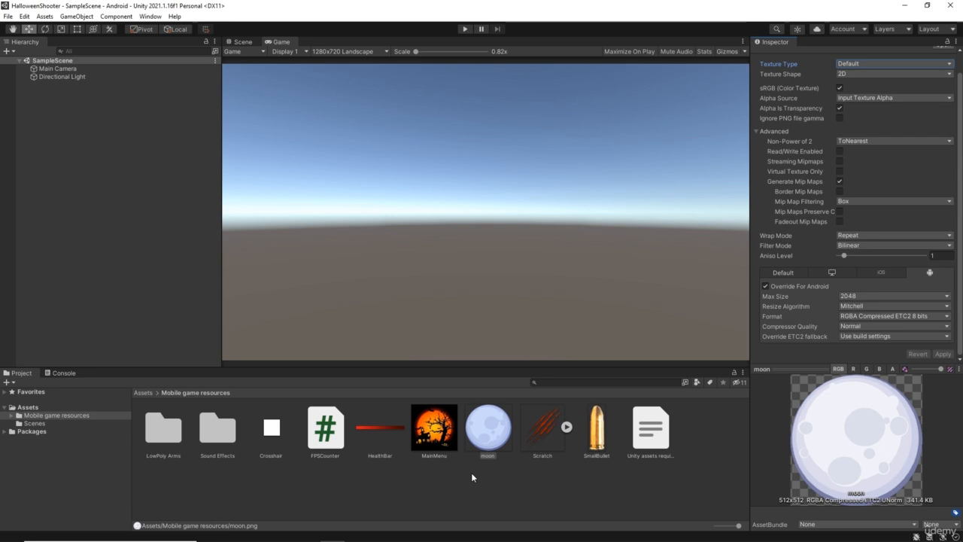
- Set the MainMenu image's texture type to Sprite (2D and UI), enable its Android override and apply the import settings
left_click(442, 444)
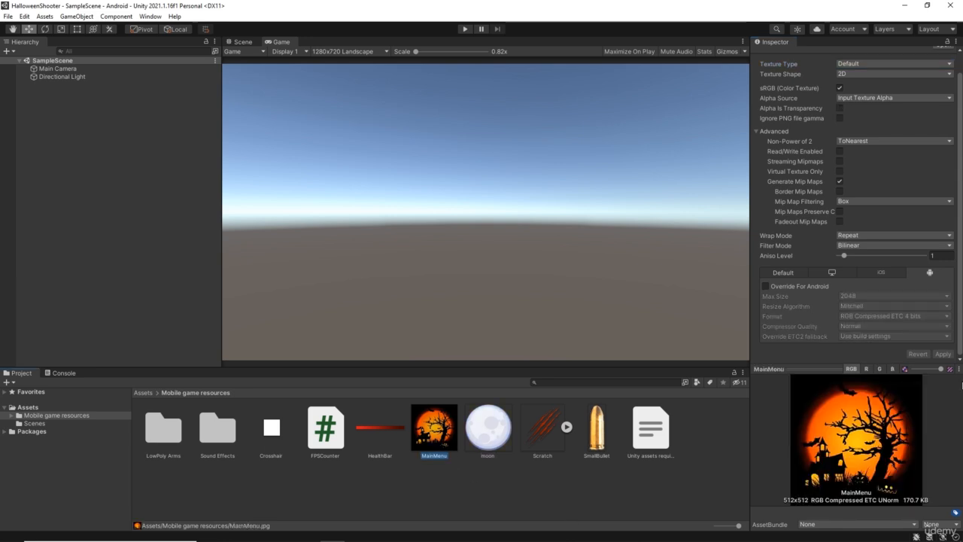
left_click(874, 65)
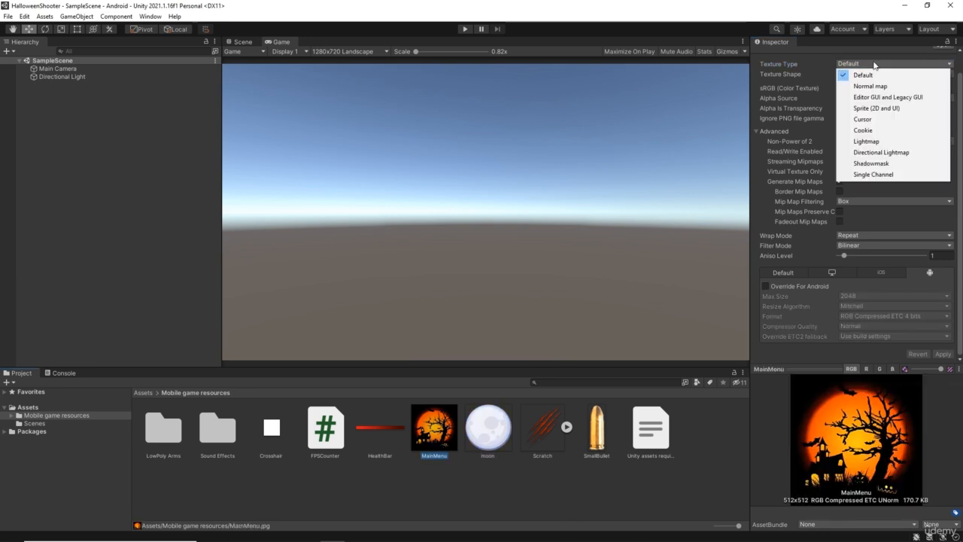
left_click(915, 108)
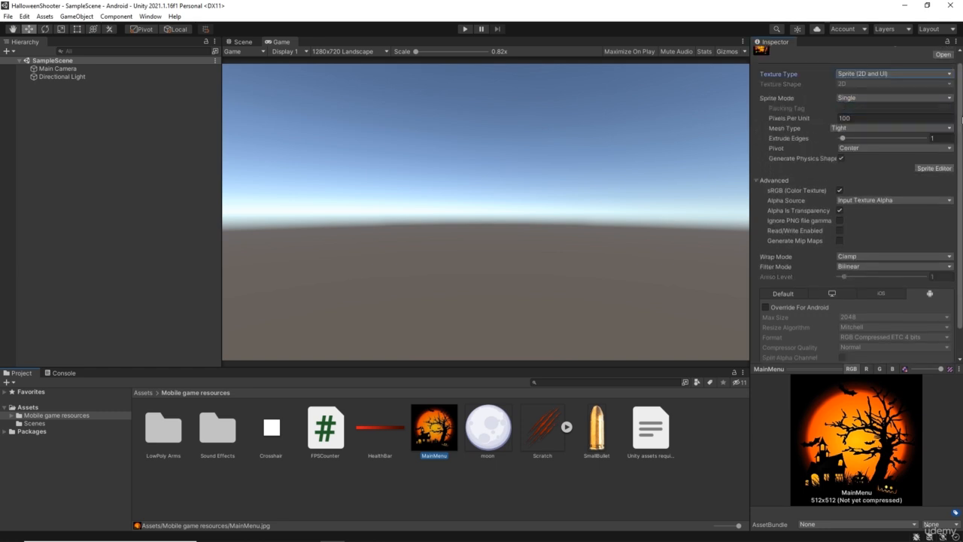
scroll(880, 218, "down", 2)
left_click(770, 278)
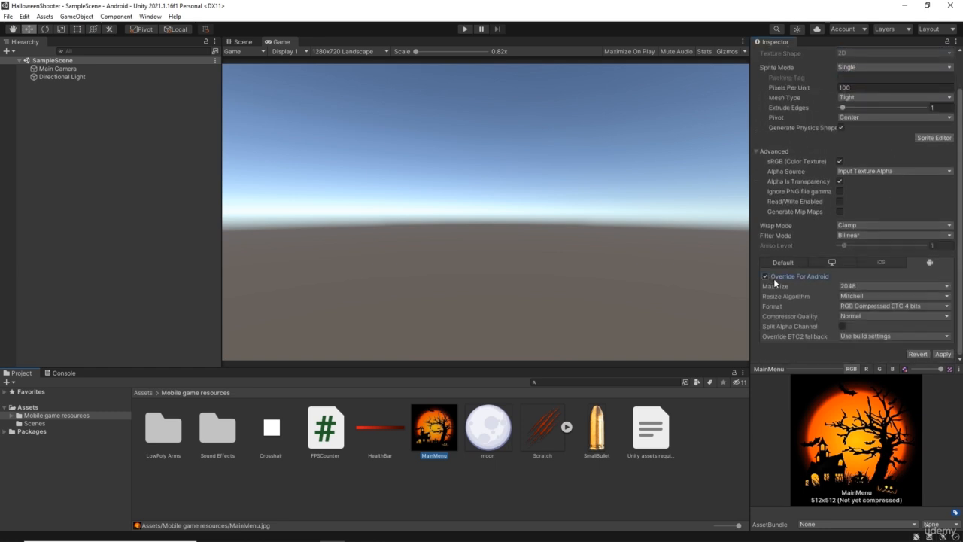
left_click(942, 354)
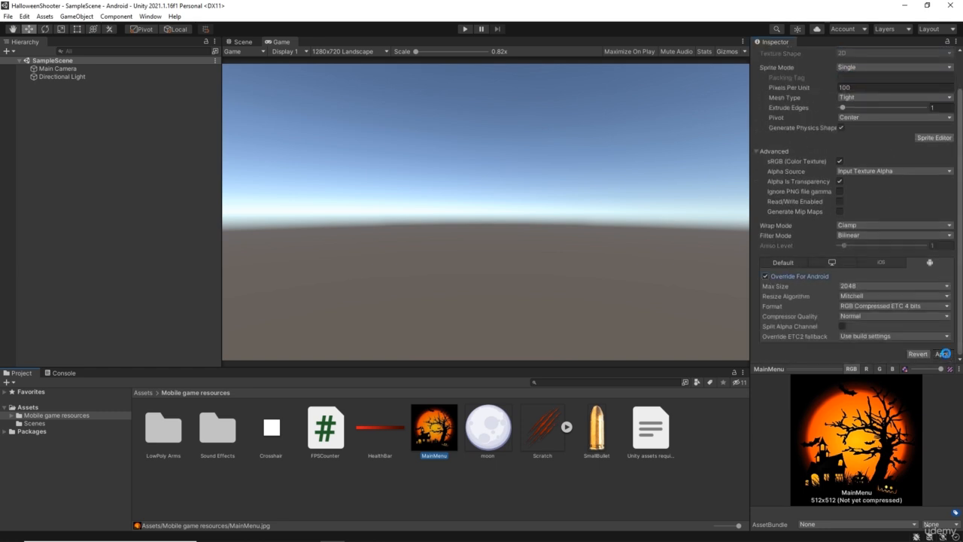
- Set the HealthBar image's texture type to Sprite (2D and UI), enable its Android override and apply the import settings
left_click(380, 429)
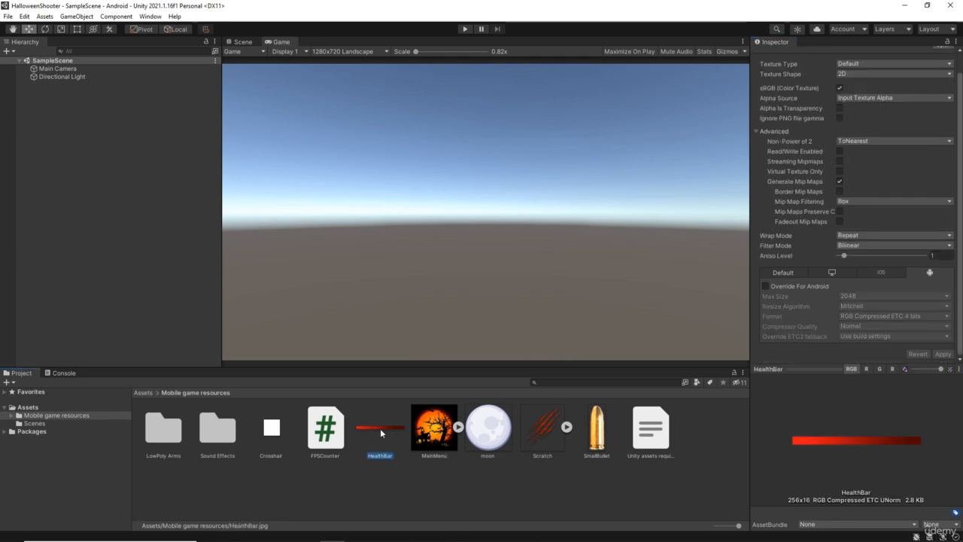
left_click(868, 64)
left_click(880, 109)
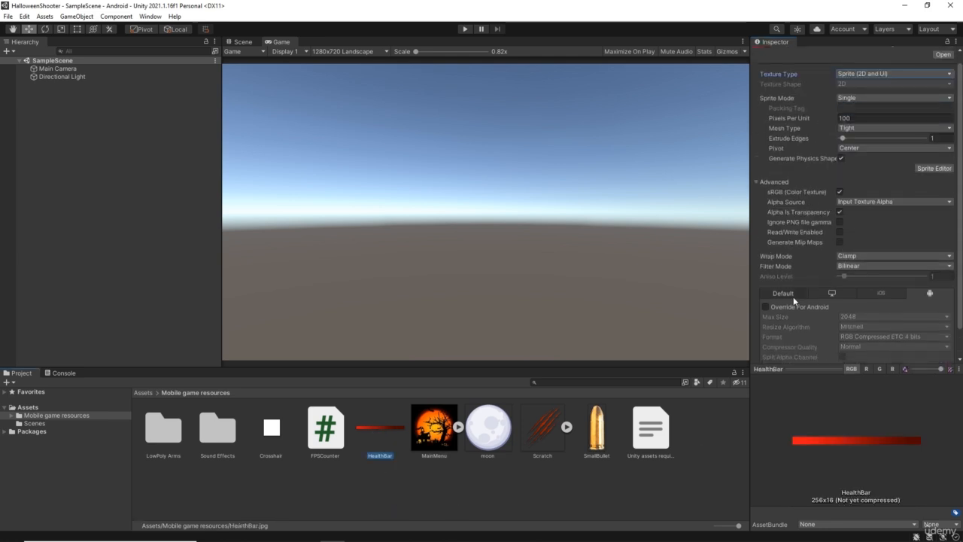
left_click(766, 307)
scroll(830, 318, "down", 1)
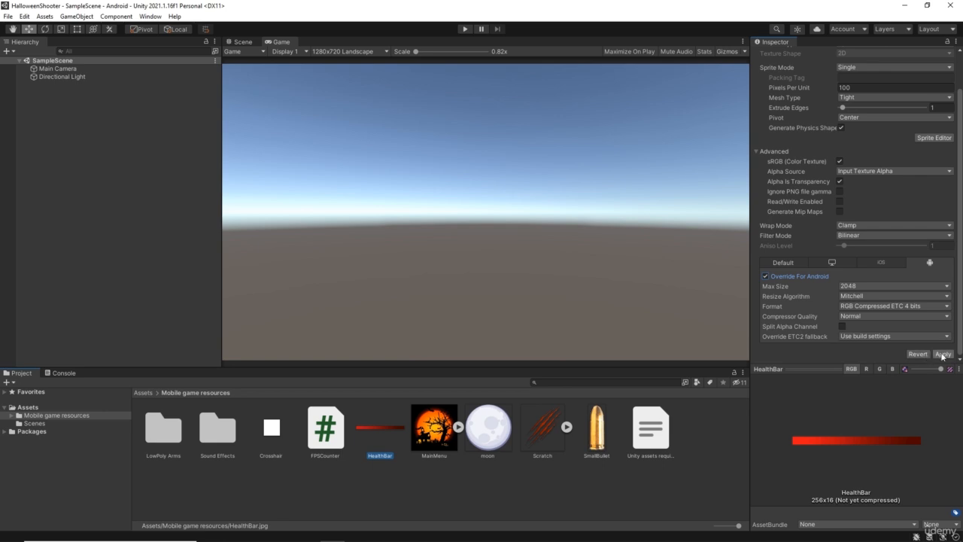
- Set the Crosshair texture's type to Sprite (2D and UI), enable its Android override and apply the import settings
left_click(272, 428)
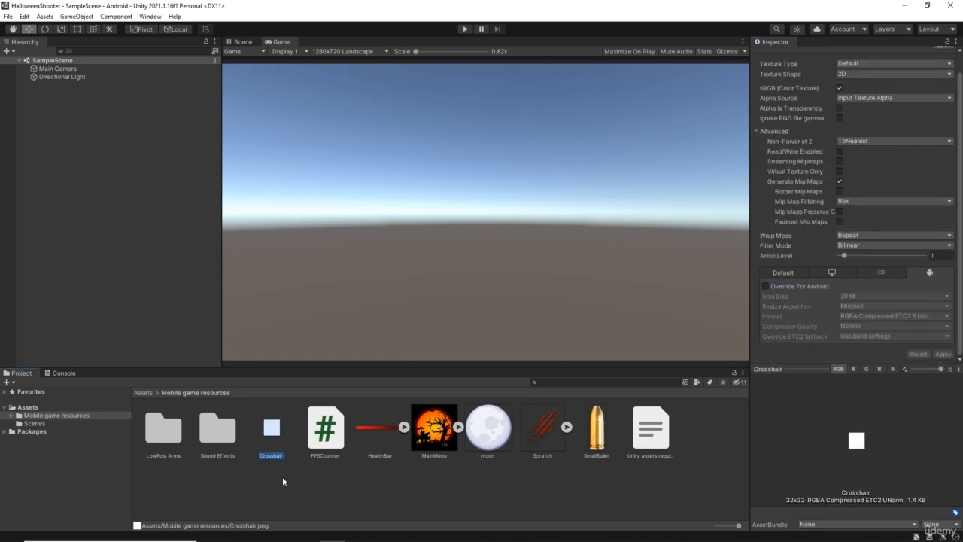
left_click(861, 63)
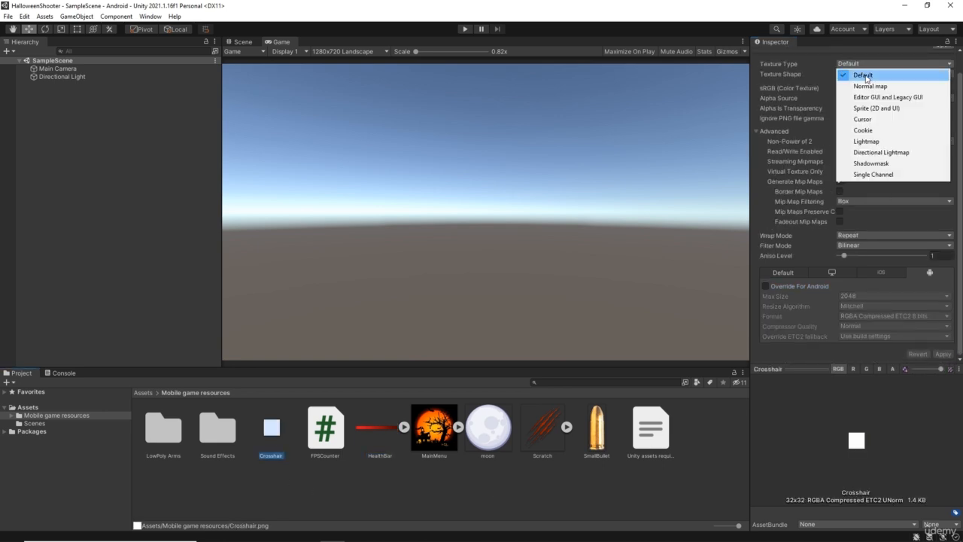
left_click(887, 111)
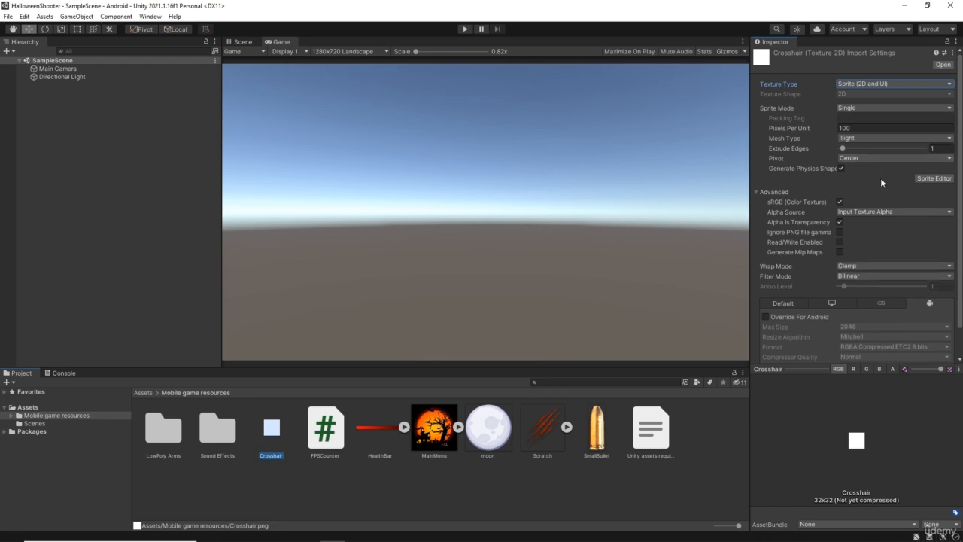
scroll(881, 219, "down", 1)
left_click(766, 286)
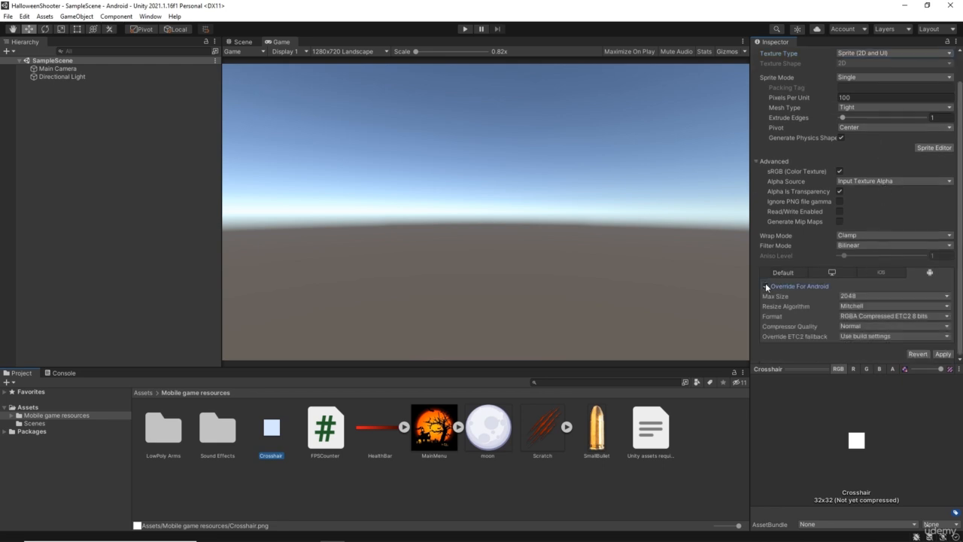
left_click(942, 354)
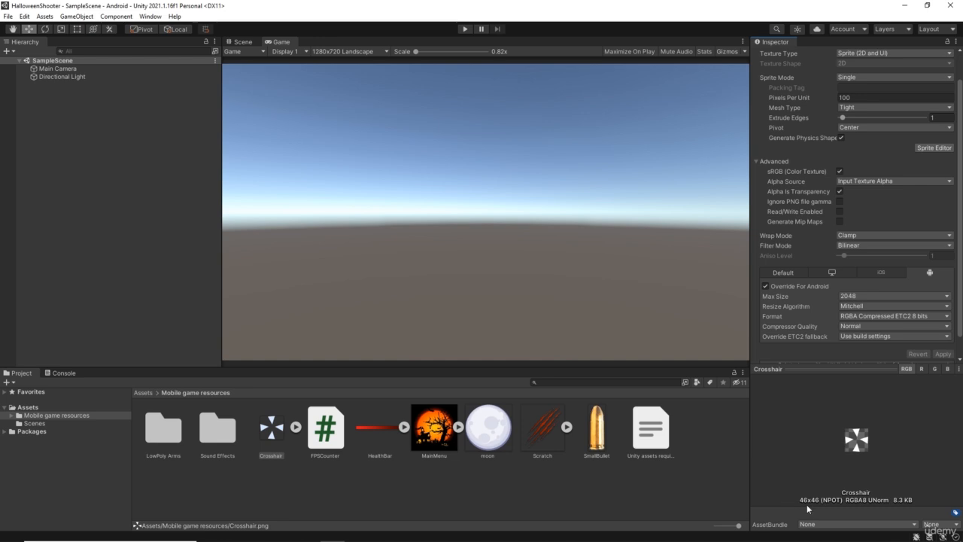
- Review the import settings and previews of the MainMenu, moon, Scratch and SmallBullet textures, and clear the selection
left_click(433, 428)
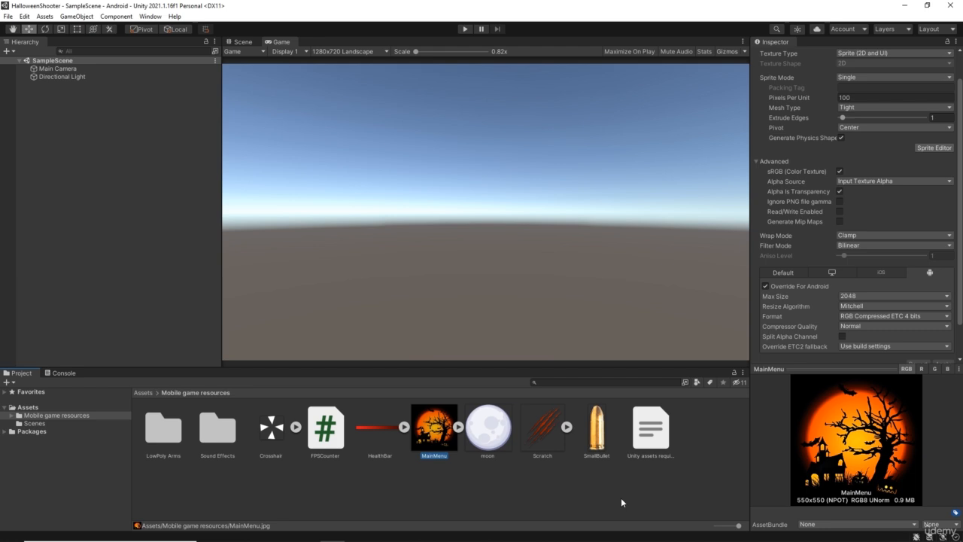
left_click(488, 427)
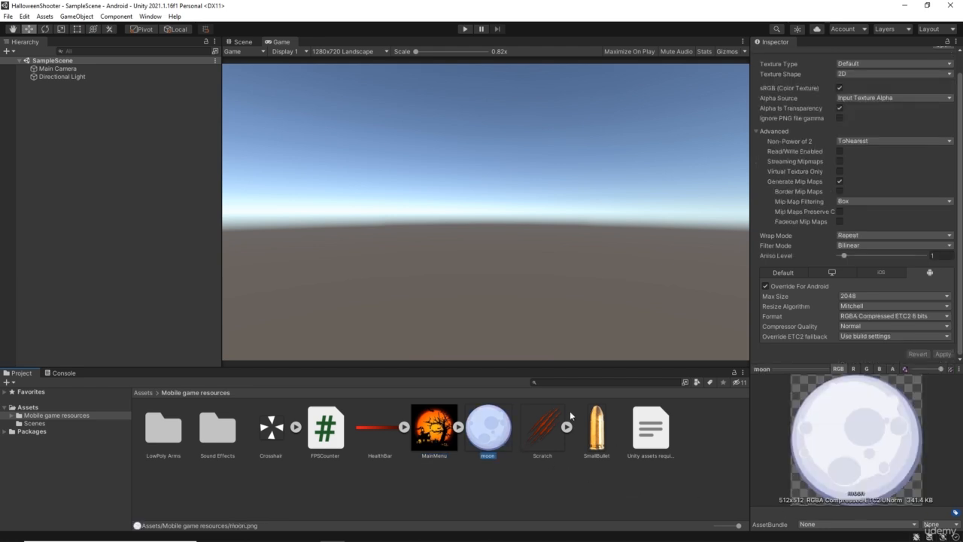
left_click(548, 428)
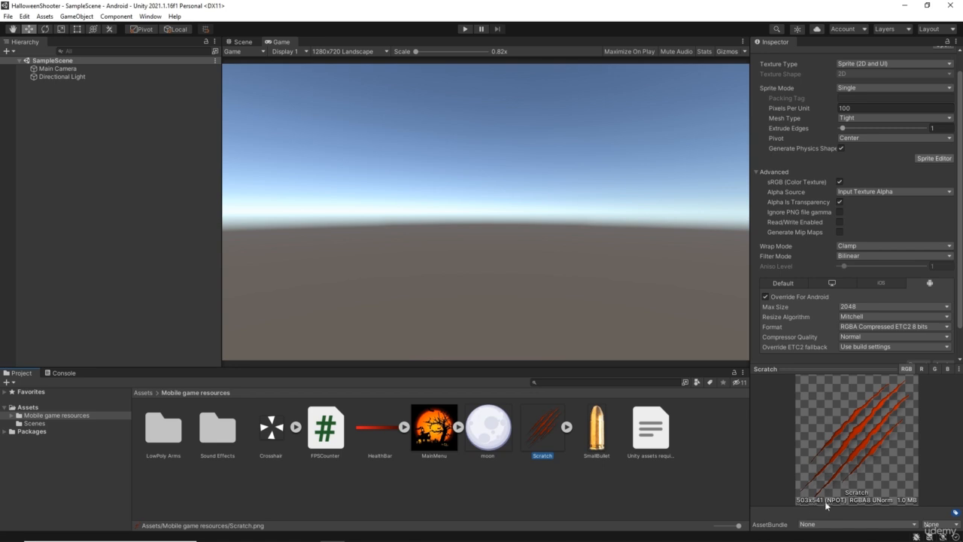
left_click(600, 435)
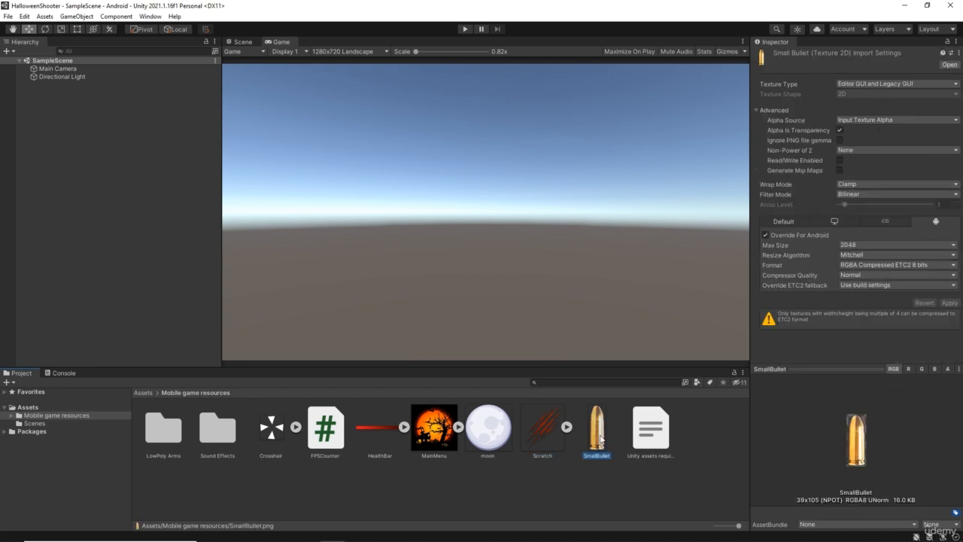
left_click(577, 474)
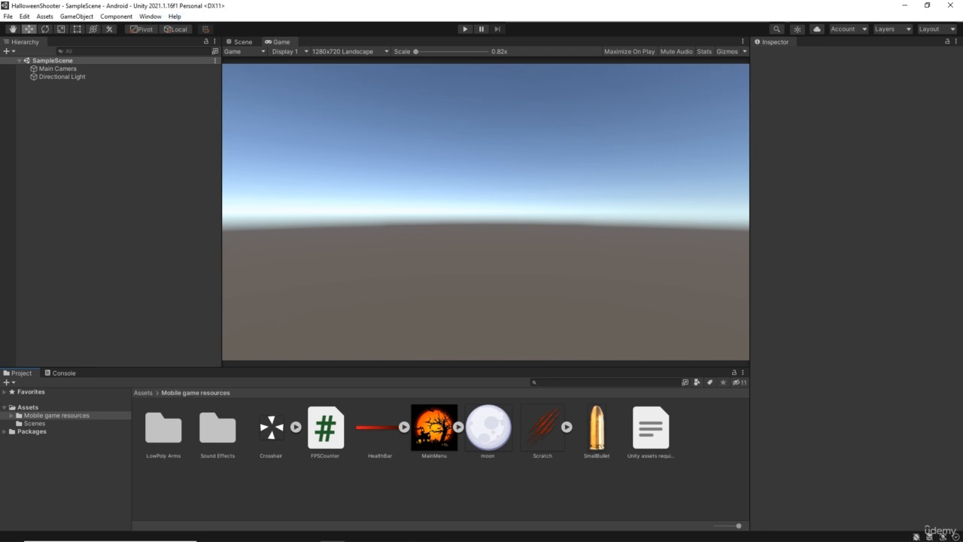
- Open the Package Manager and look through the packages offered in the Unity Registry
left_click(151, 15)
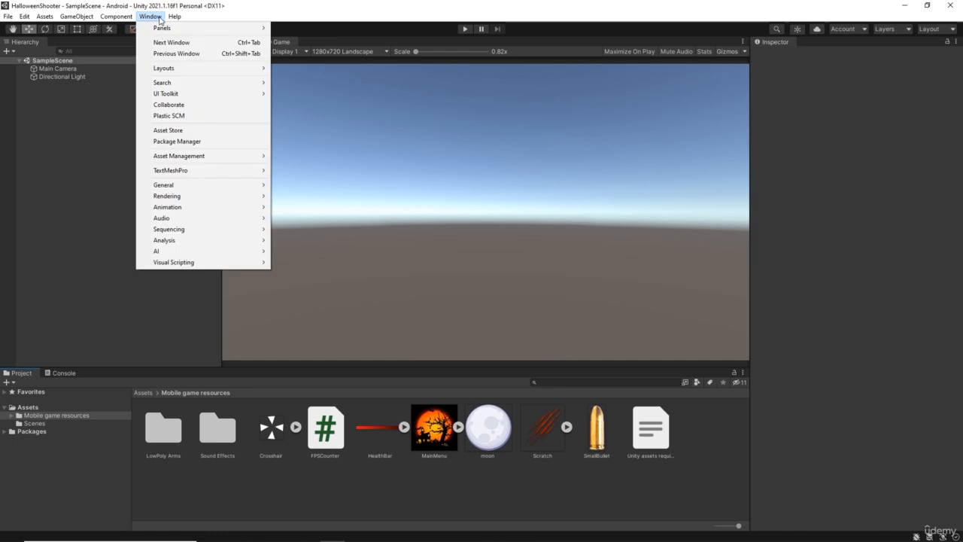
left_click(215, 145)
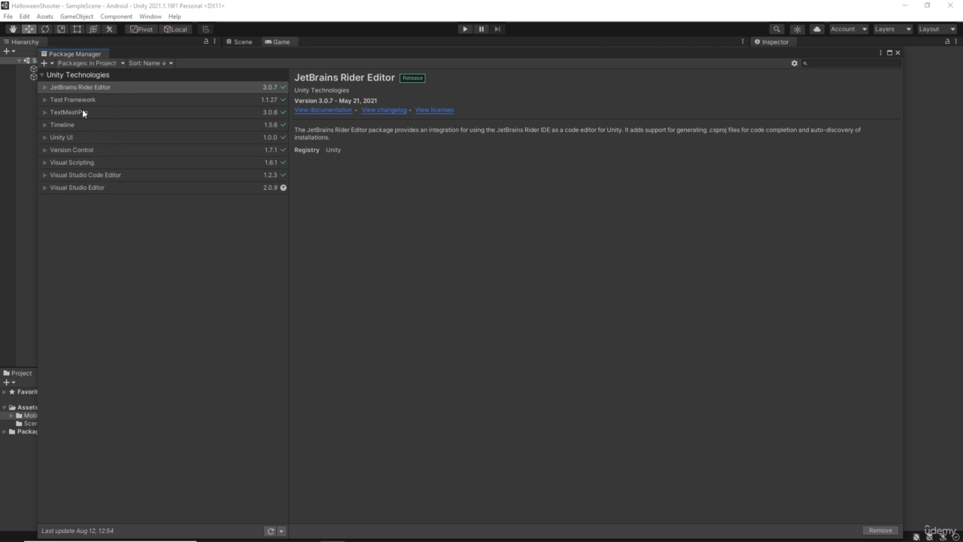
left_click(108, 64)
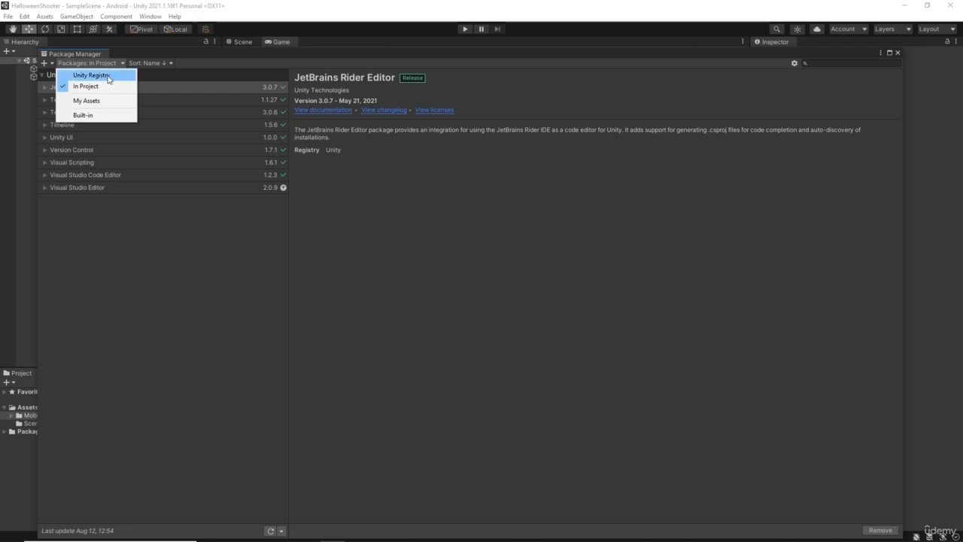
left_click(91, 76)
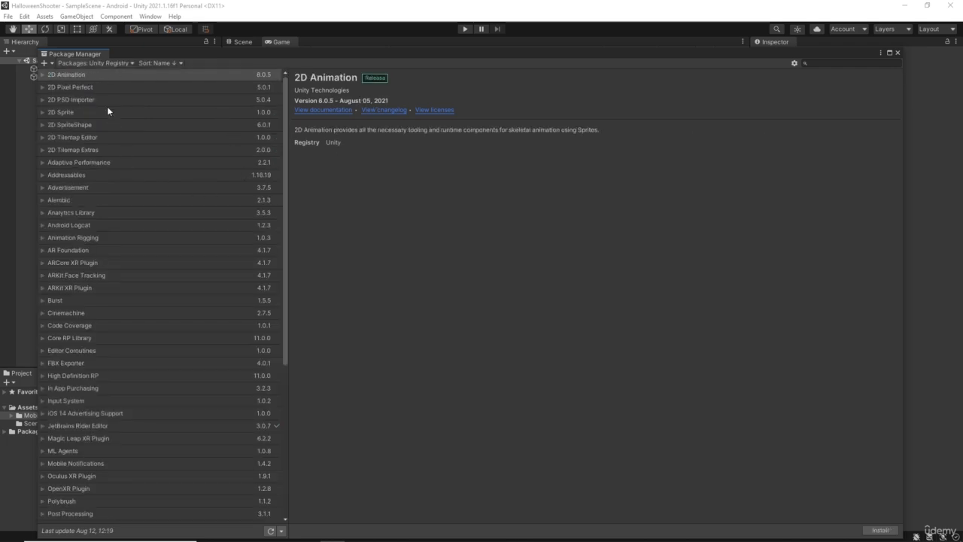
left_click_drag(284, 127, 295, 283)
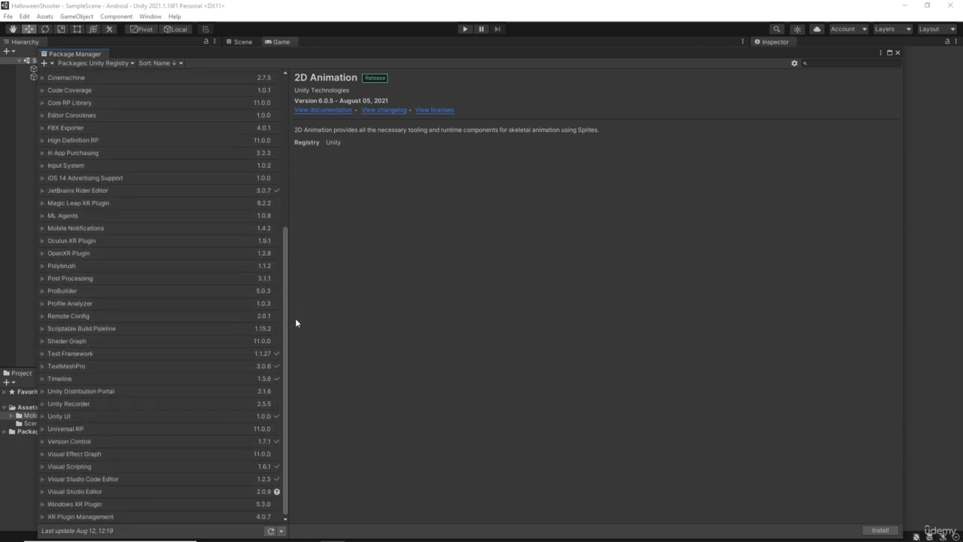
left_click_drag(295, 321, 150, 133)
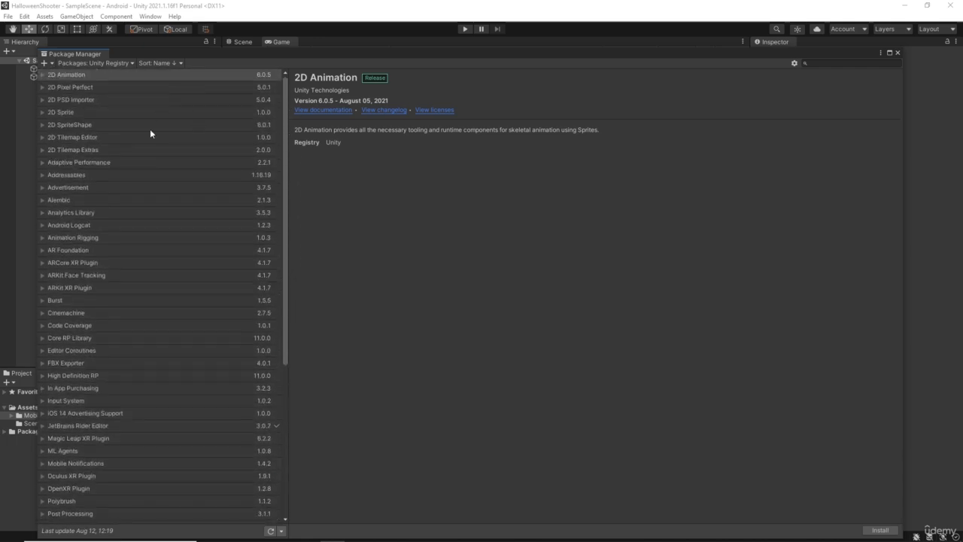
- Check the Built-in packages and switch the package list to My Assets
left_click(111, 62)
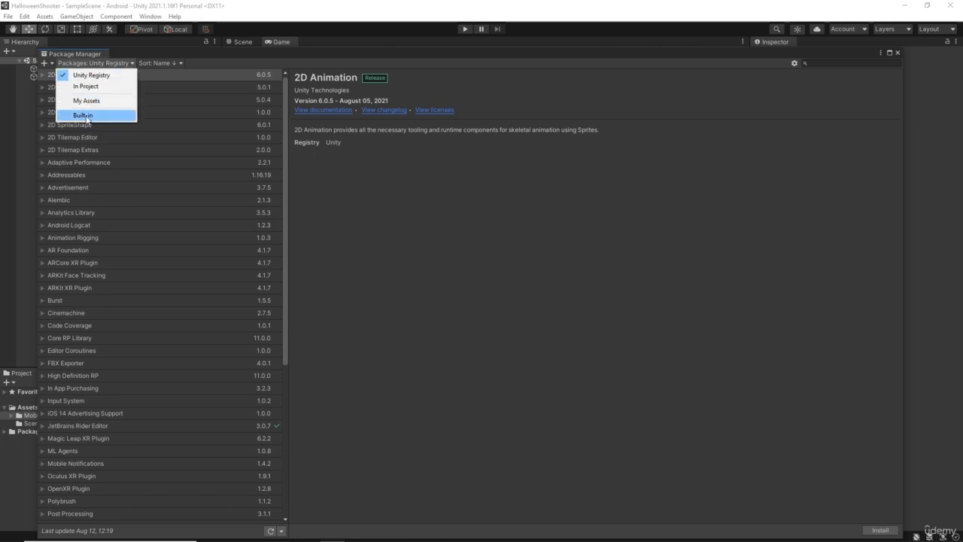
left_click(86, 115)
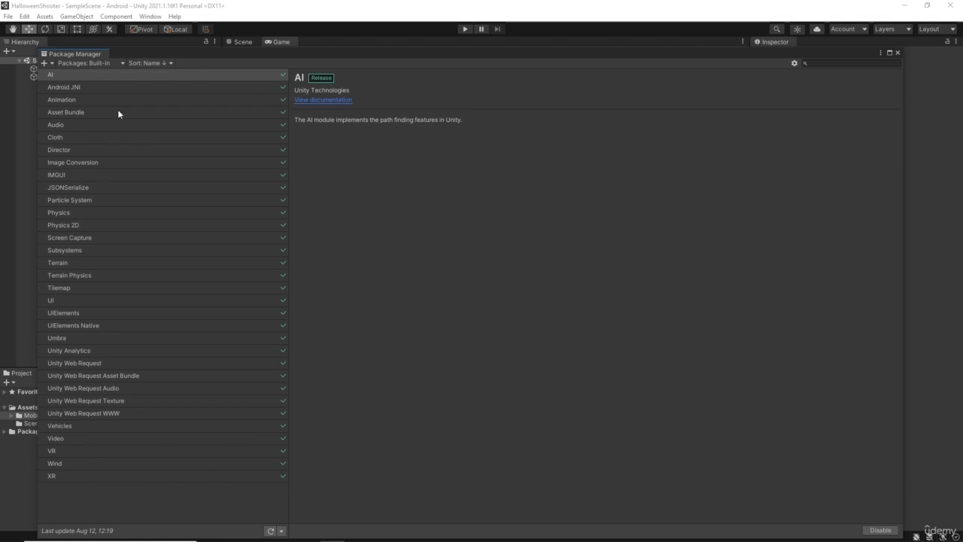
left_click(103, 63)
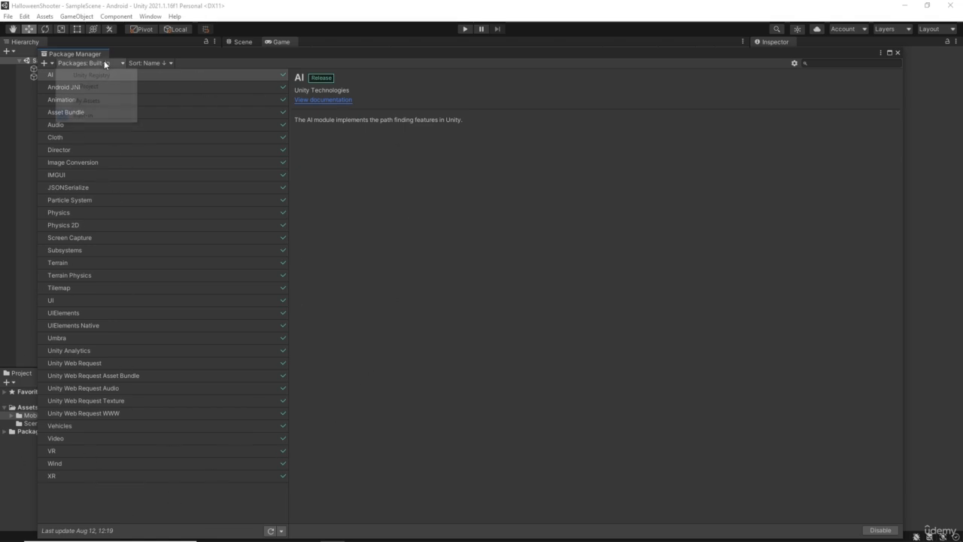
left_click(96, 100)
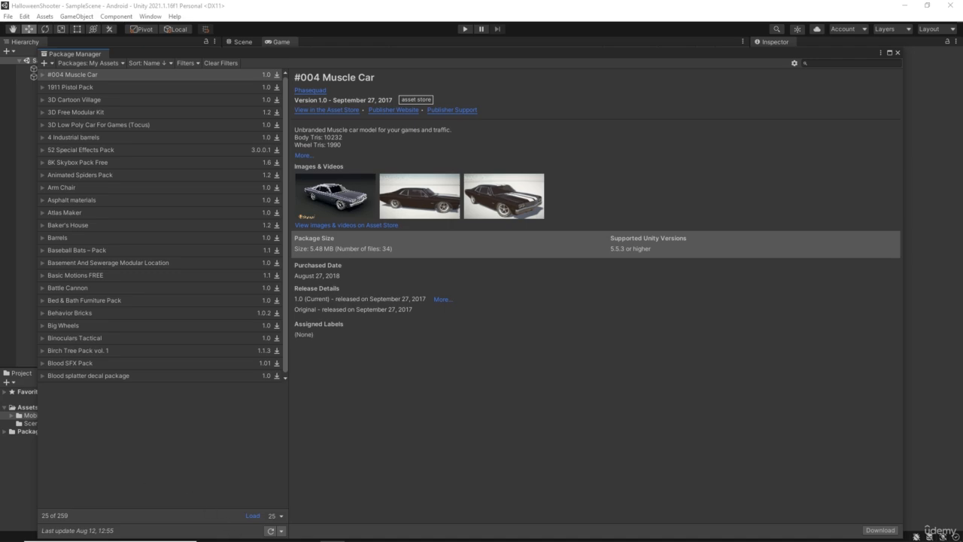
- Switch to the browser to check the Joystick Pack's Asset Store page, and return to Unity
left_click(256, 532)
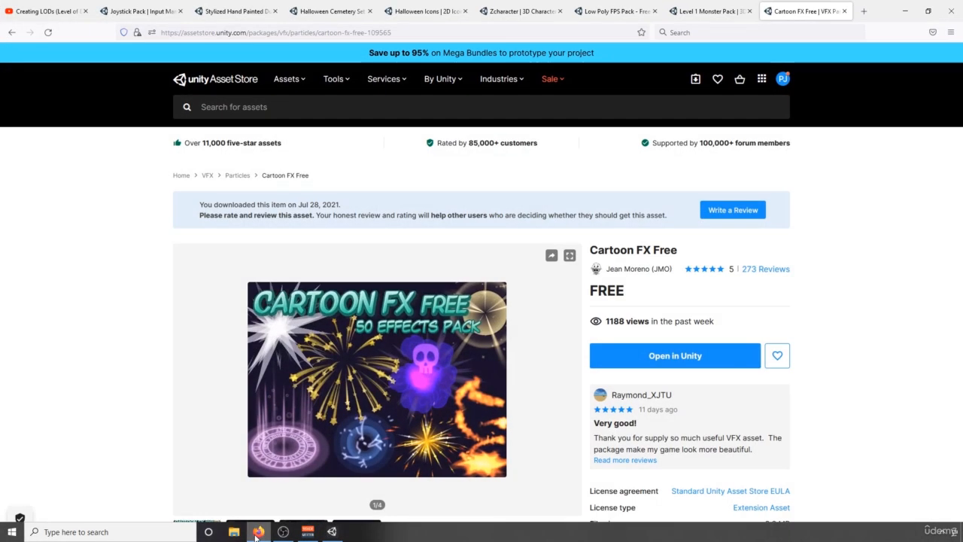
left_click(141, 11)
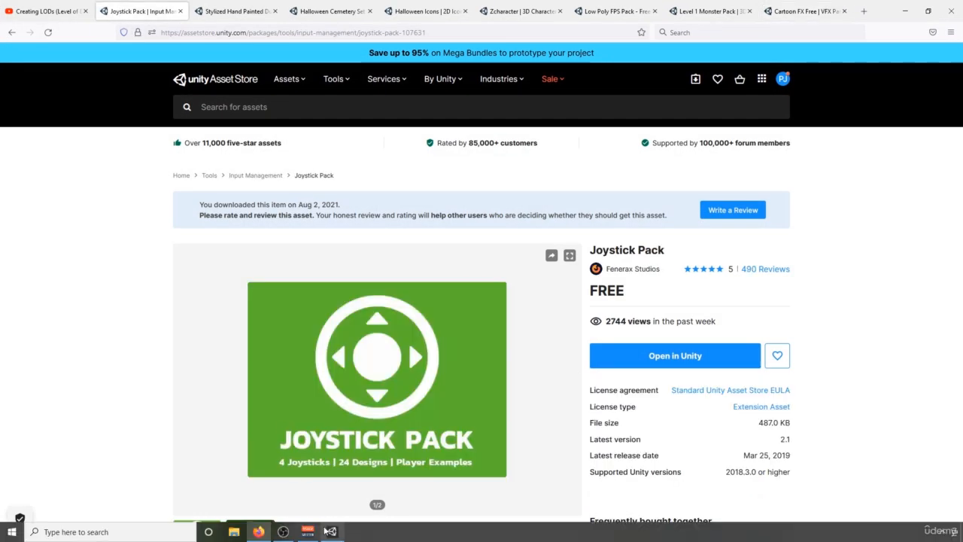
left_click(331, 535)
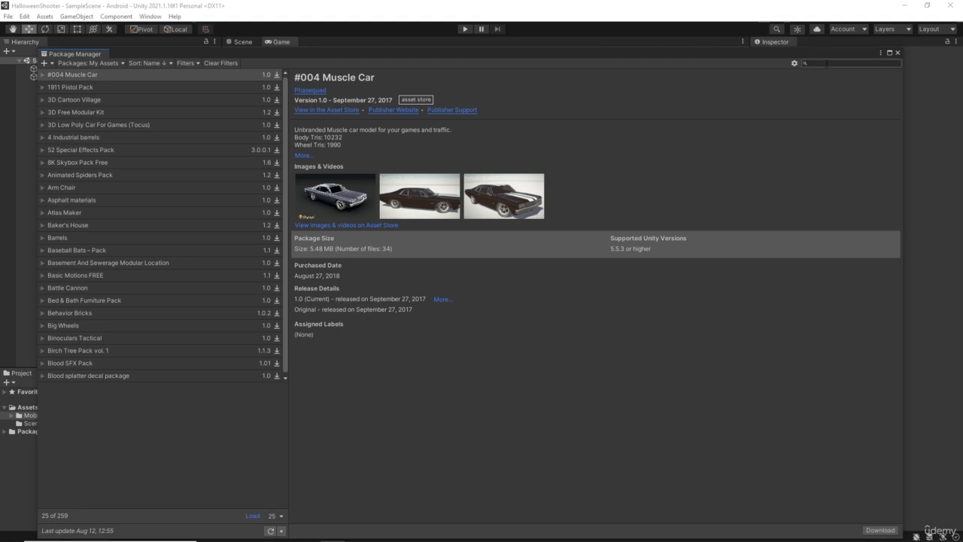
- Search the My Assets packages for "joystick"
left_click(826, 63)
type("joyick")
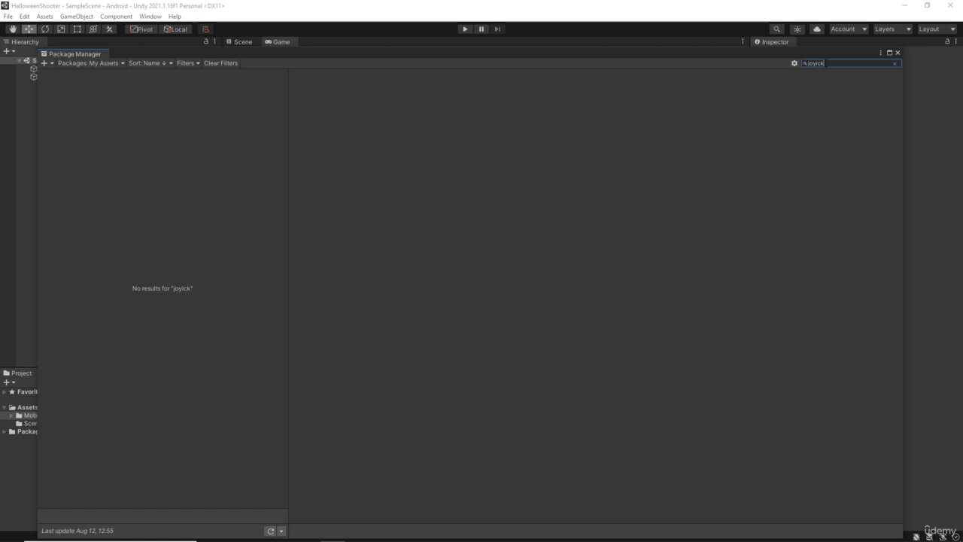
key("shift+Left")
key("shift+Left")
key("shift+Left")
type("stick")
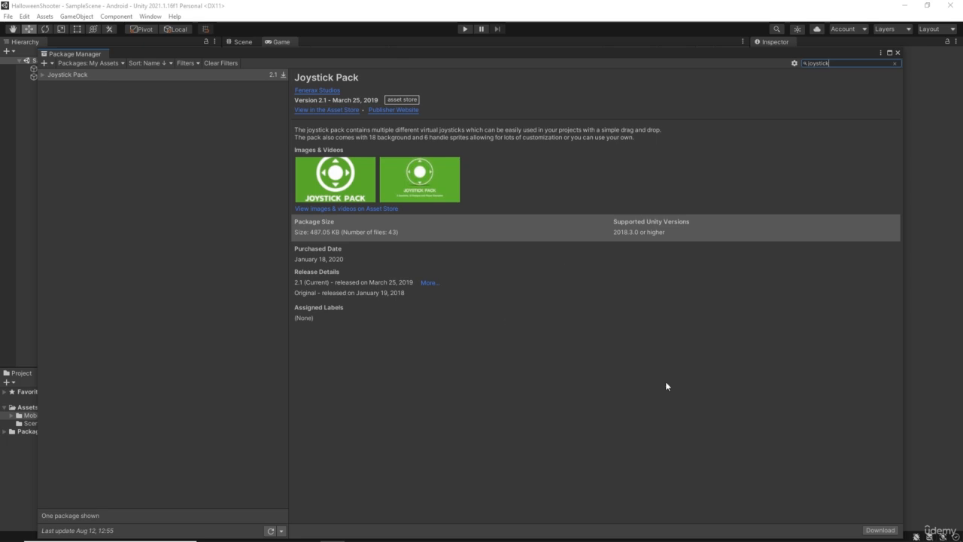
- Download the Joystick Pack and import all of its files into the project
left_click(887, 532)
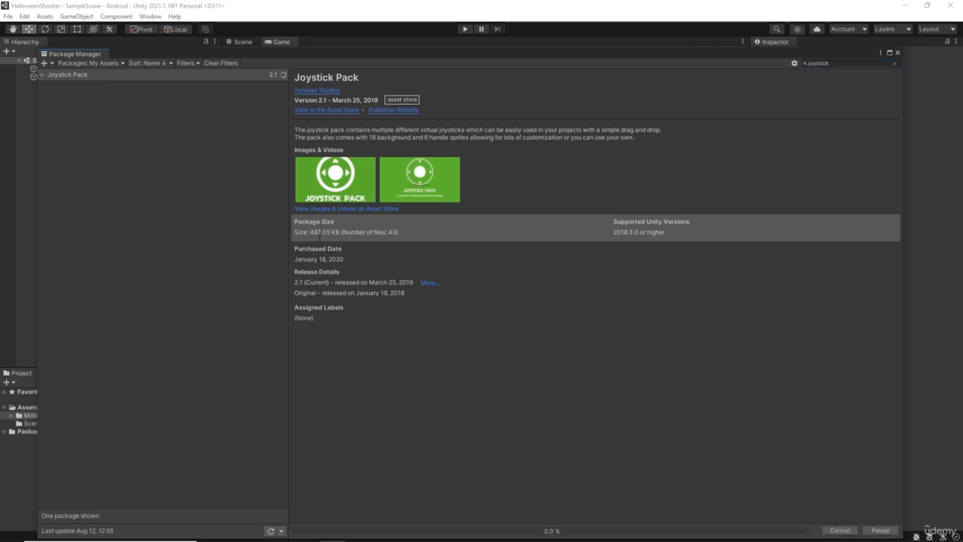
mouse_move(893, 536)
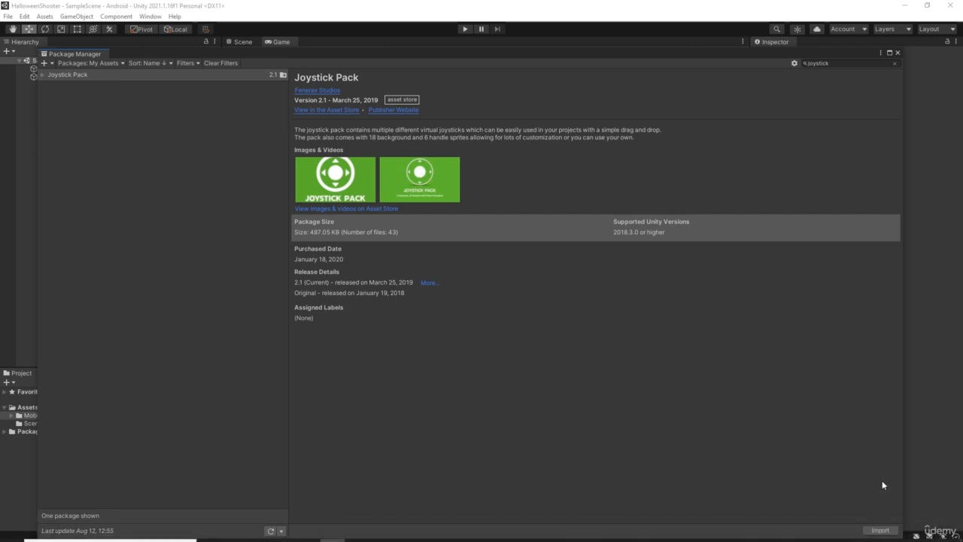
left_click(880, 531)
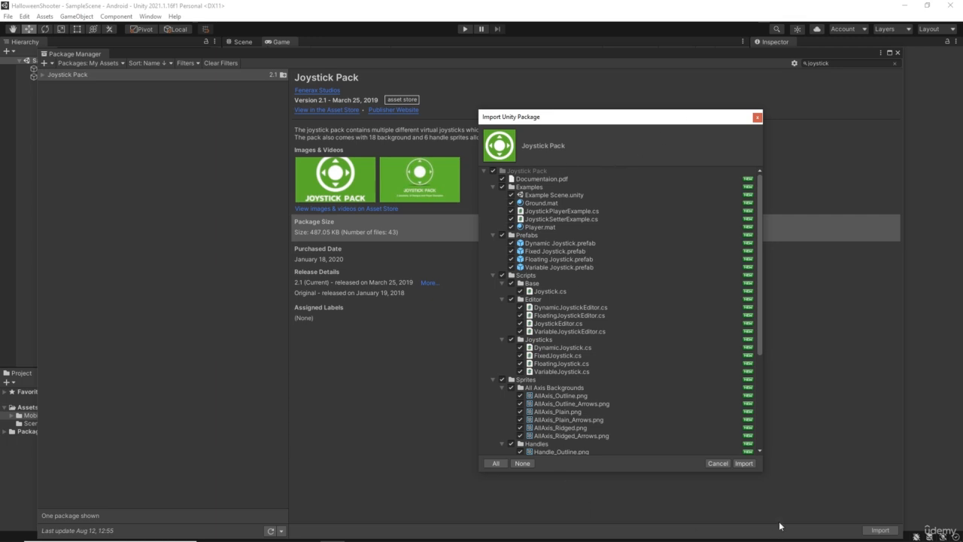
left_click(745, 464)
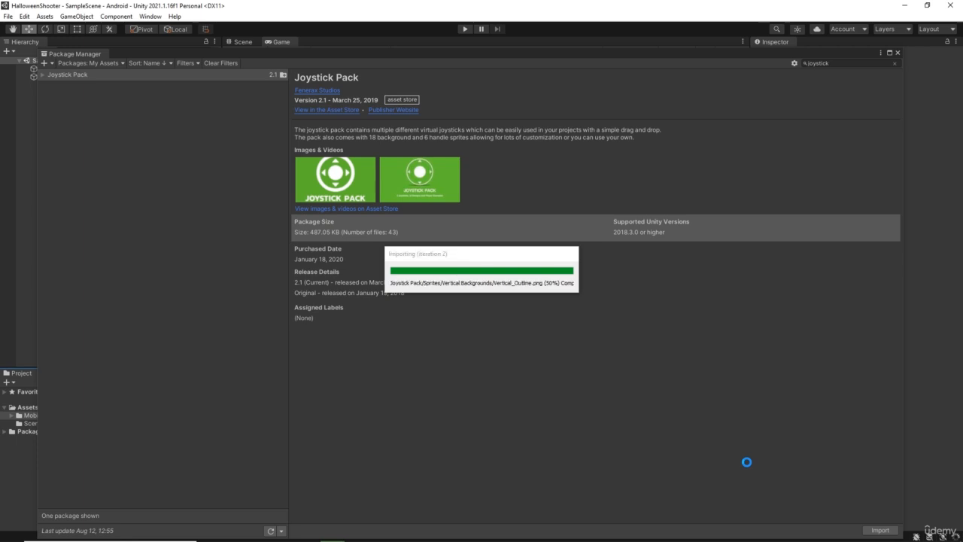
- Switch to the browser to check the Stylized Hand Painted Dungeon (Free) store page, and return to Unity
mouse_move(340, 539)
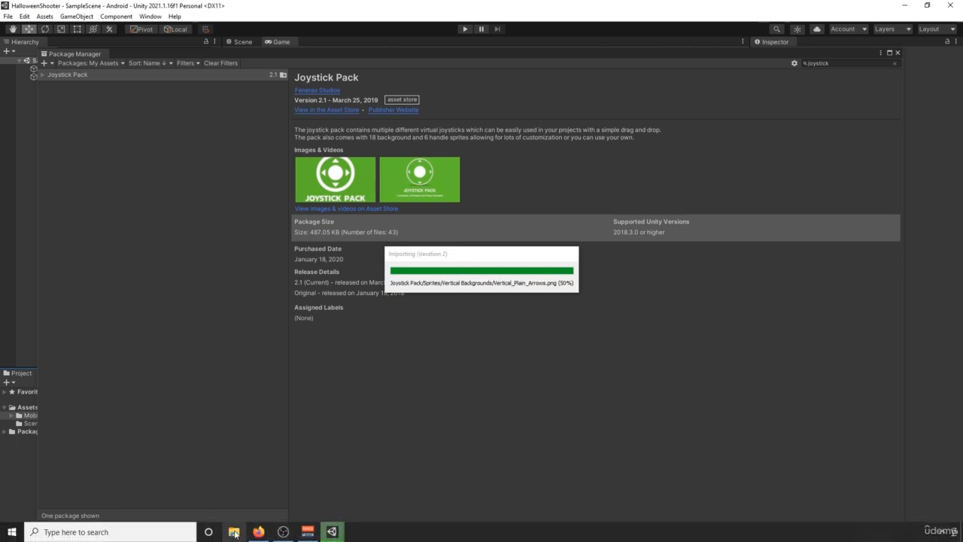
left_click(258, 532)
left_click(247, 13)
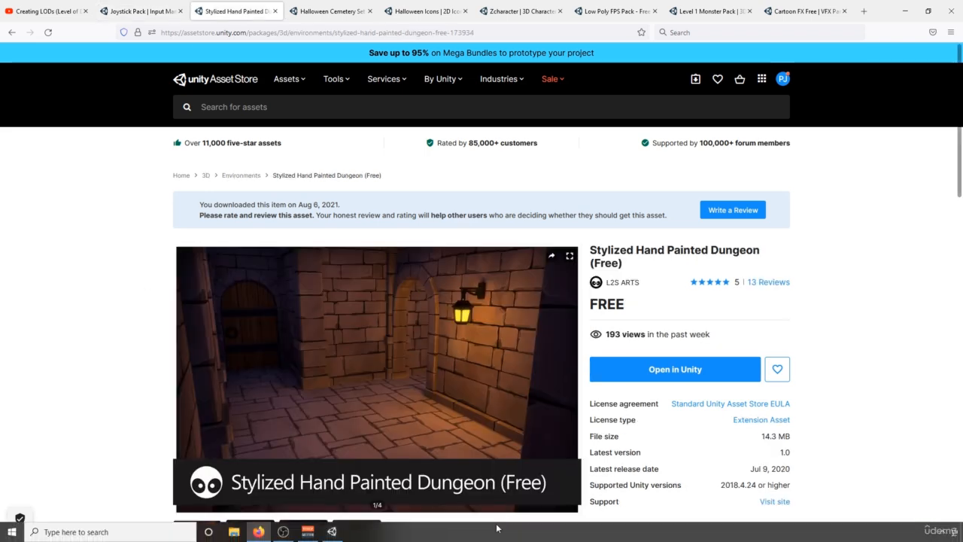
left_click(332, 534)
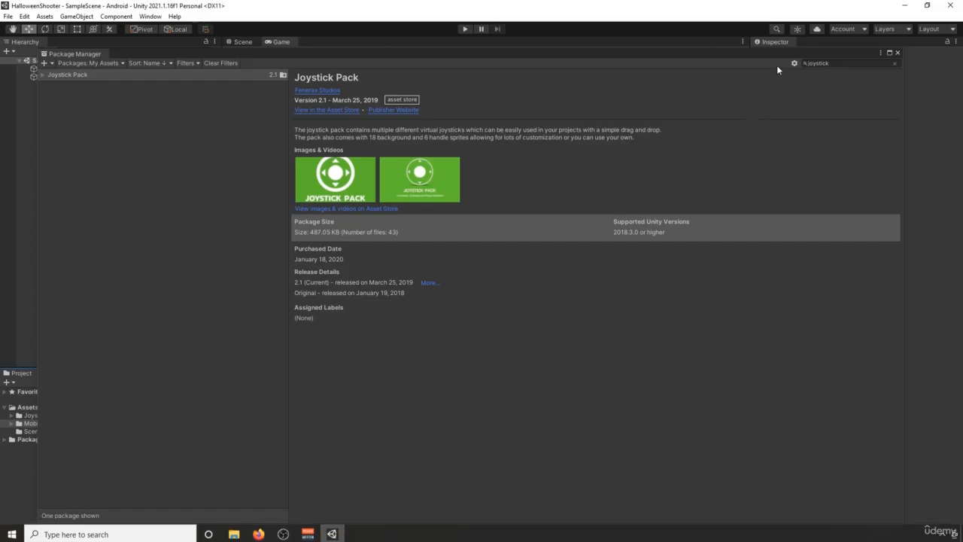
- Search the My Assets packages for "dungeon", and download and import Stylized Hand Painted Dungeon (Free) with all its files
left_click(839, 62)
type("dungeon")
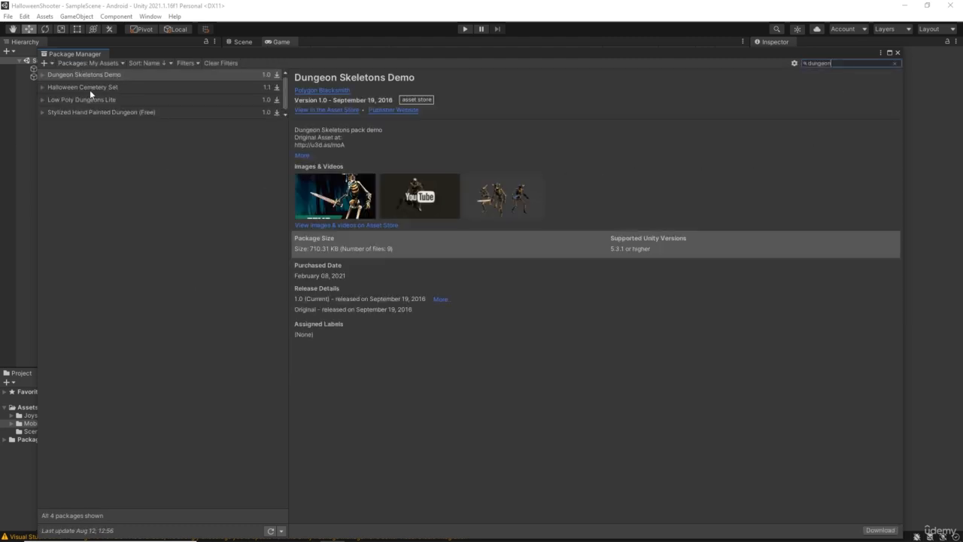
left_click(88, 112)
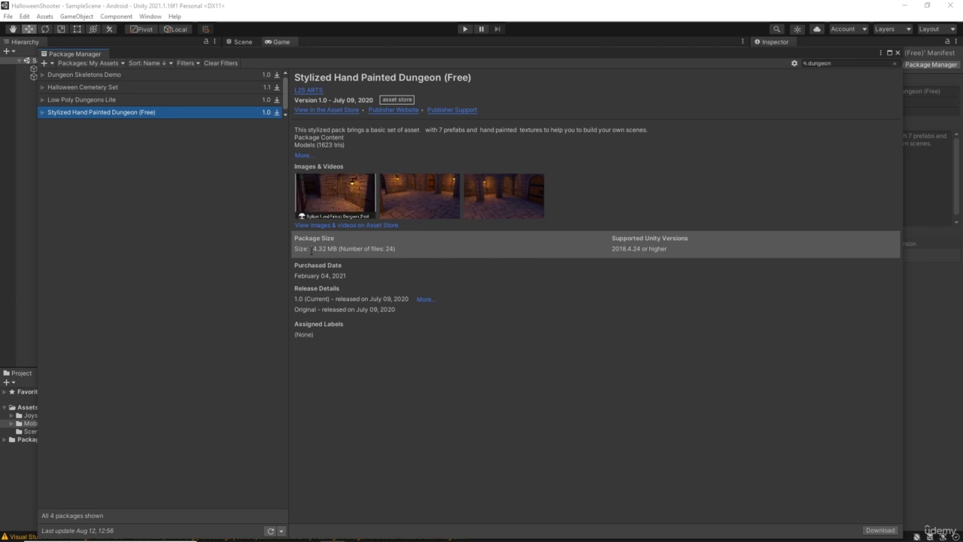
left_click(880, 530)
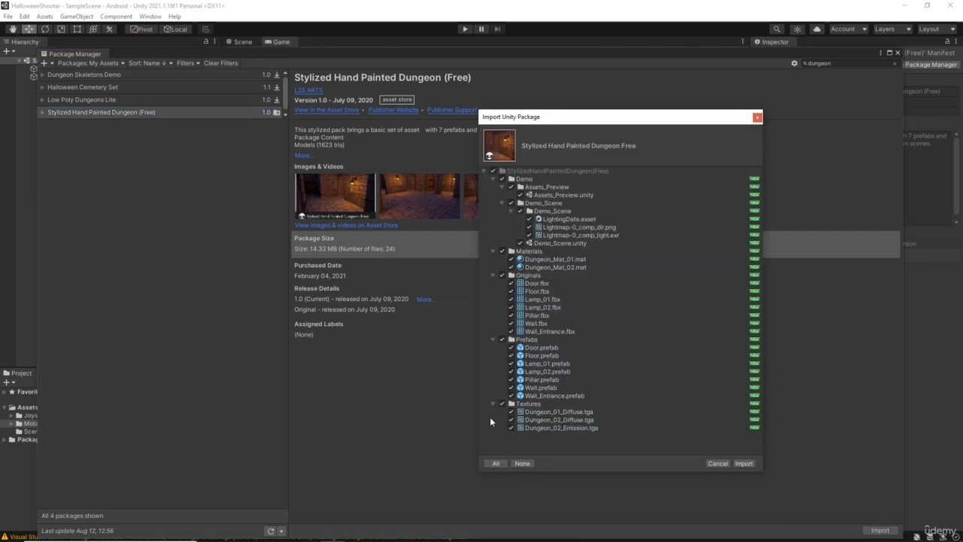
left_click(744, 464)
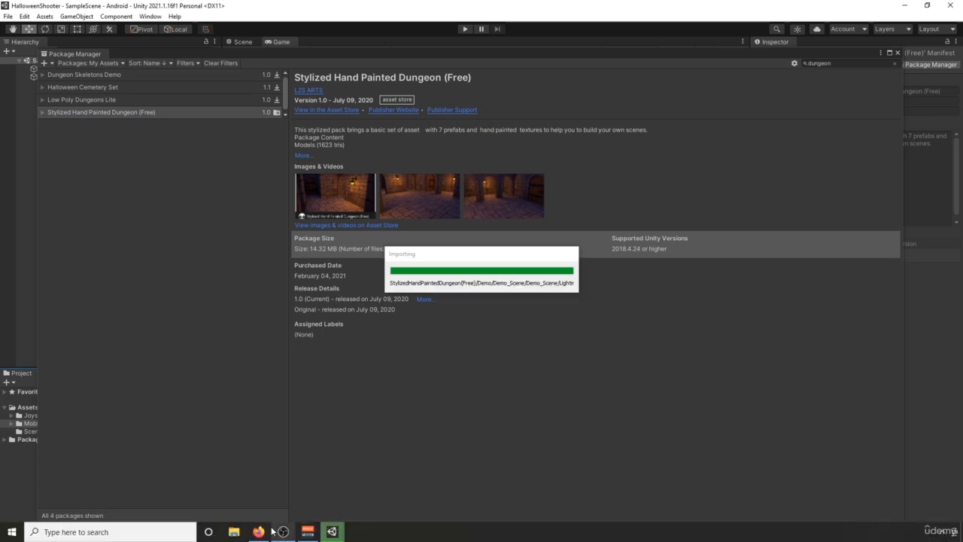
- Switch to the browser to check the next required Asset Store package
left_click(263, 531)
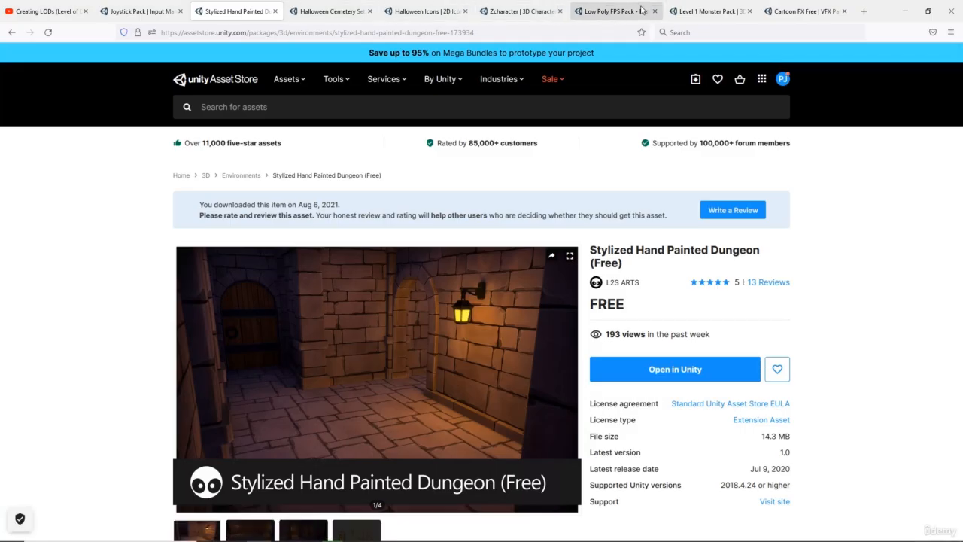